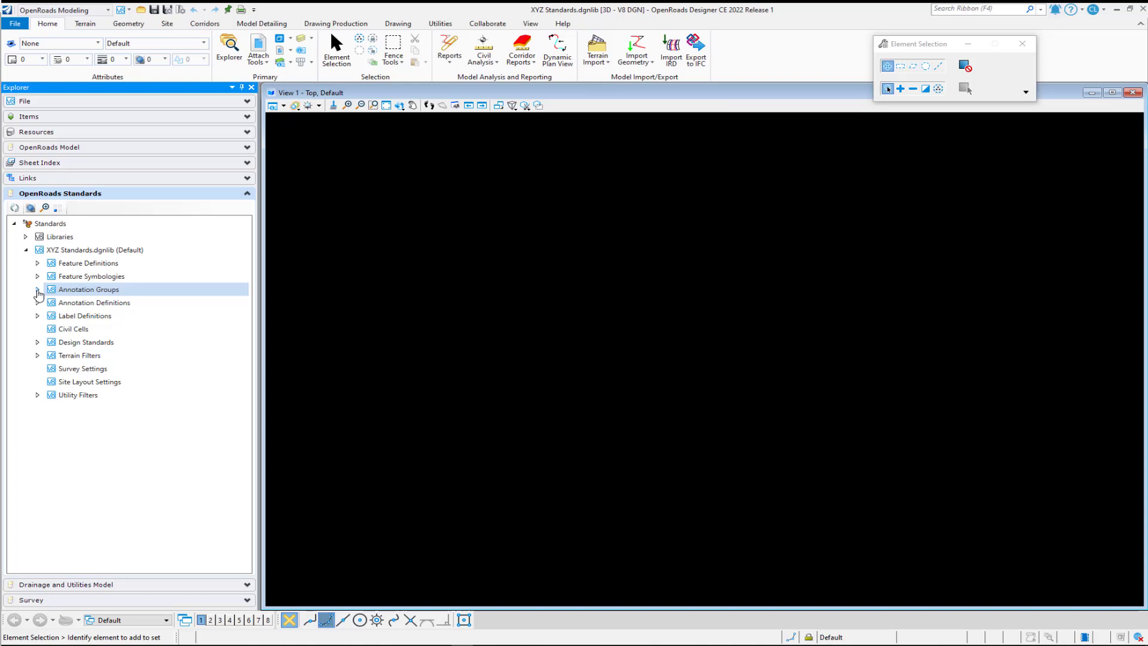
- Open the plan annotation group Alignment Stationing for management, enlarge its window, and expand the Annotate and Location settings of Station Ticks Major
click(37, 290)
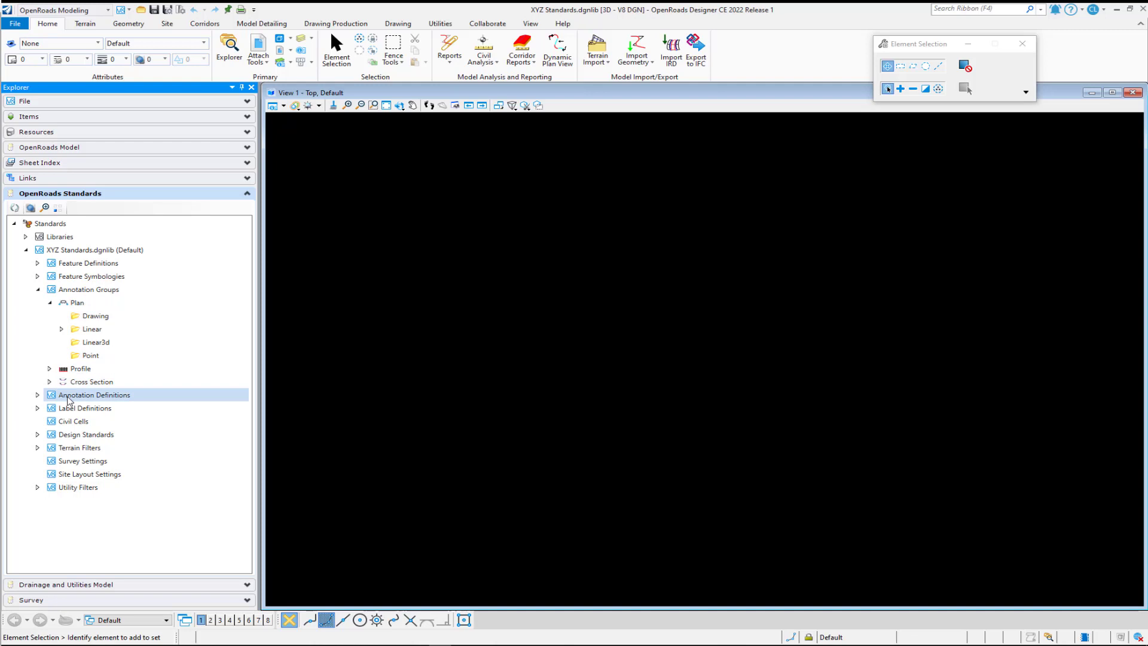
click(36, 395)
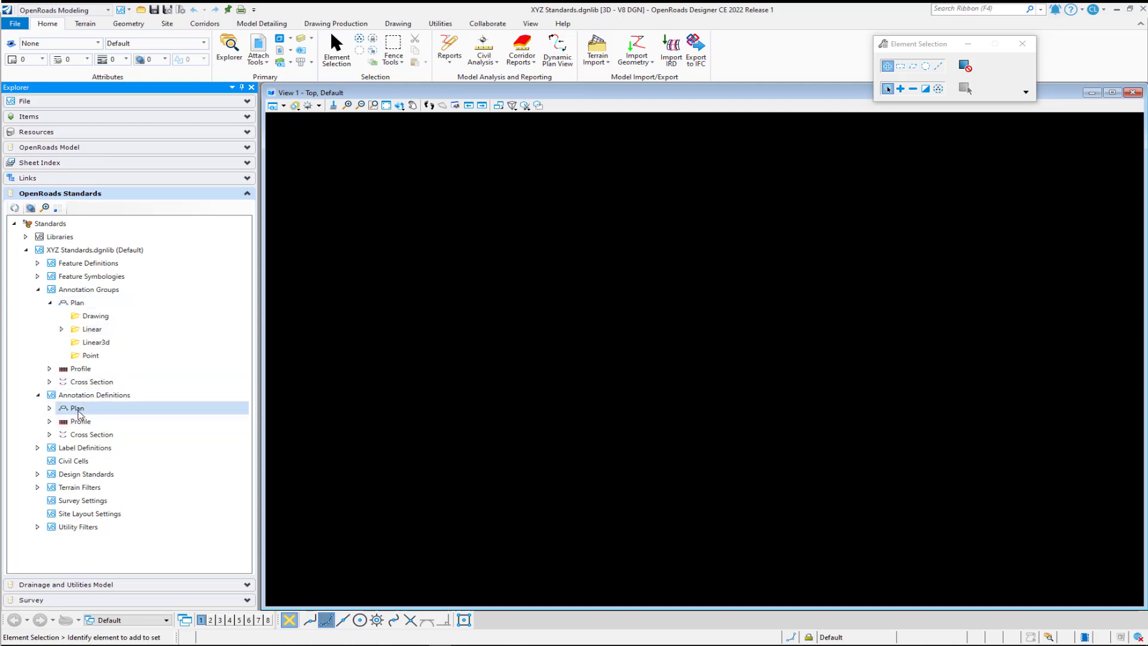
click(62, 329)
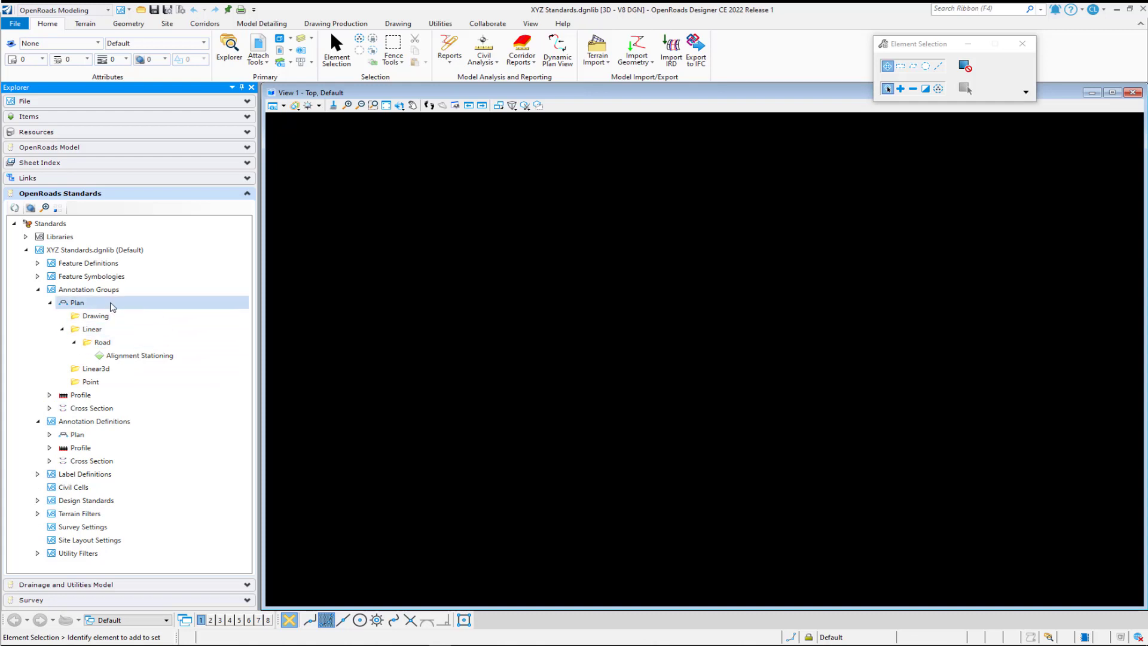
right_click(125, 358)
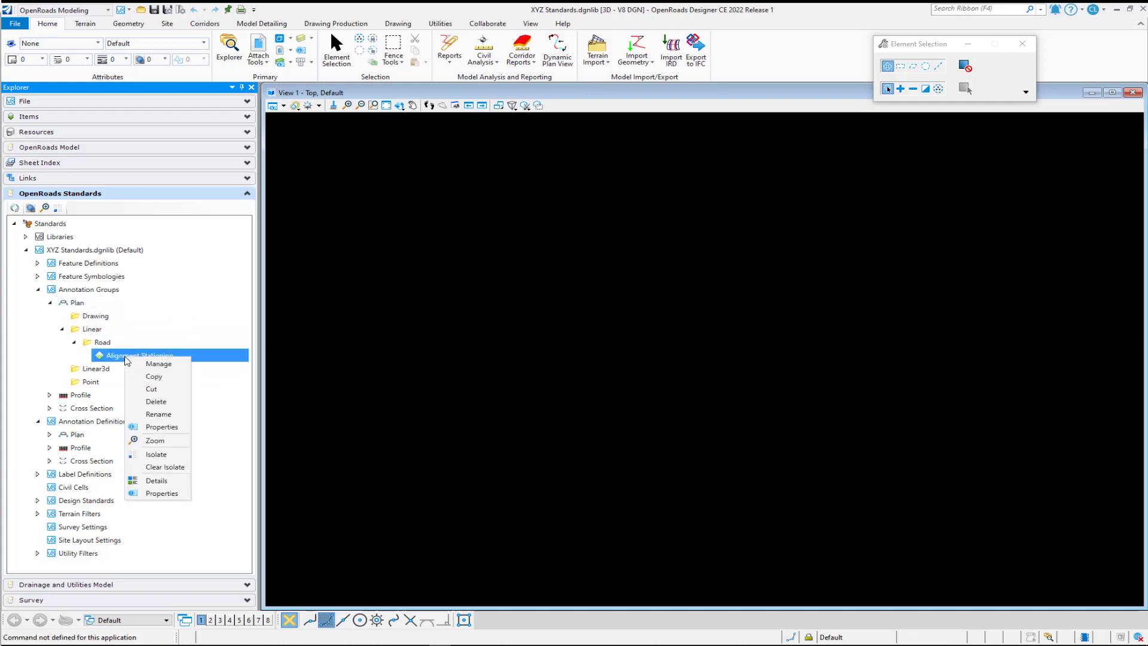
click(158, 364)
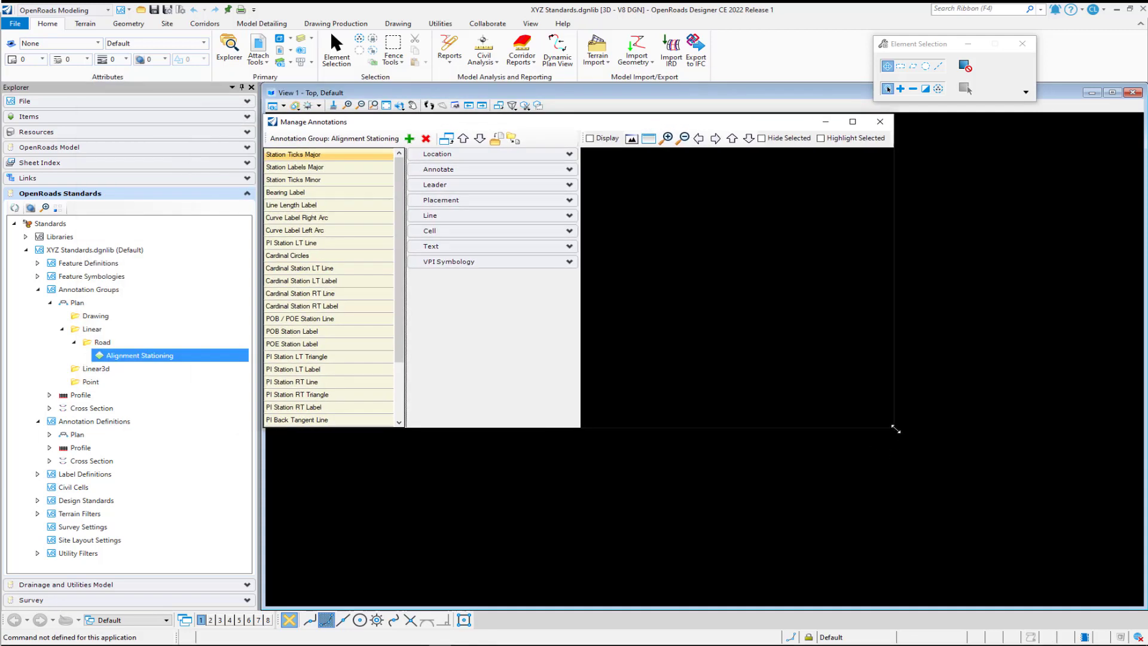
mouse_move(895, 428)
mouse_down()
mouse_move(1020, 482)
mouse_move(1100, 578)
mouse_up()
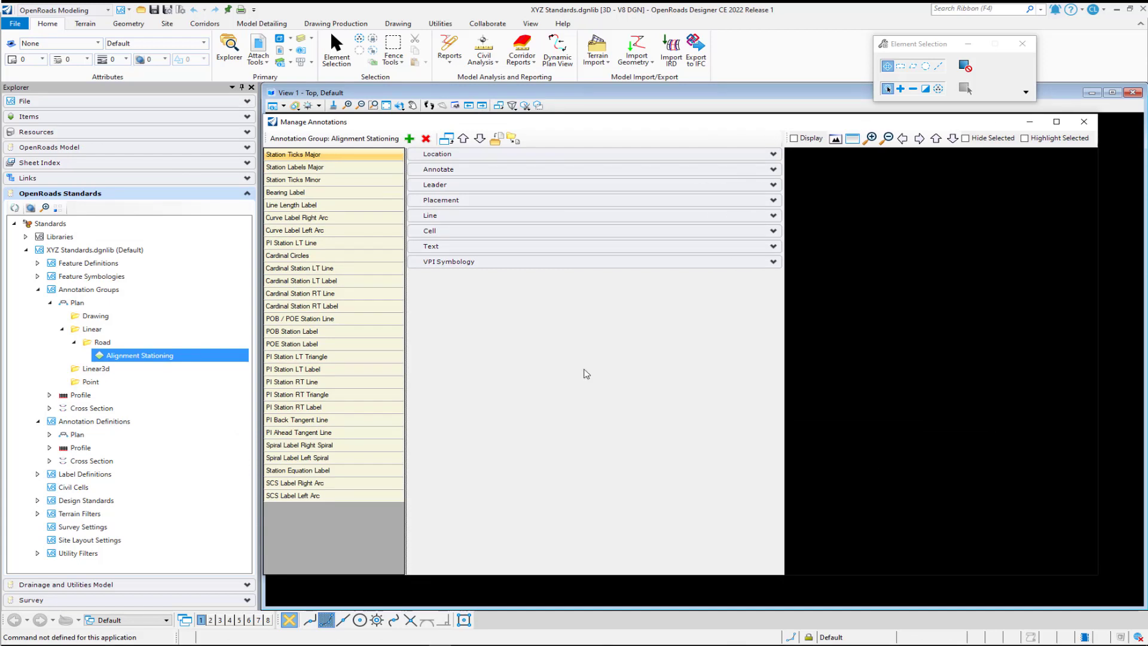
click(430, 171)
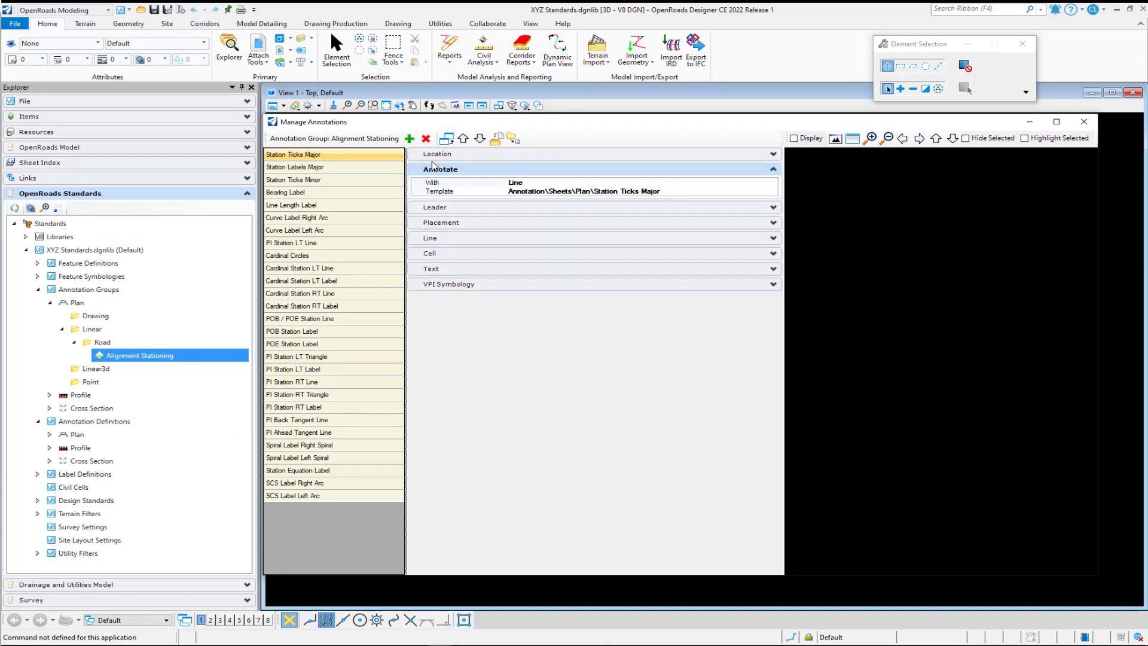
click(433, 154)
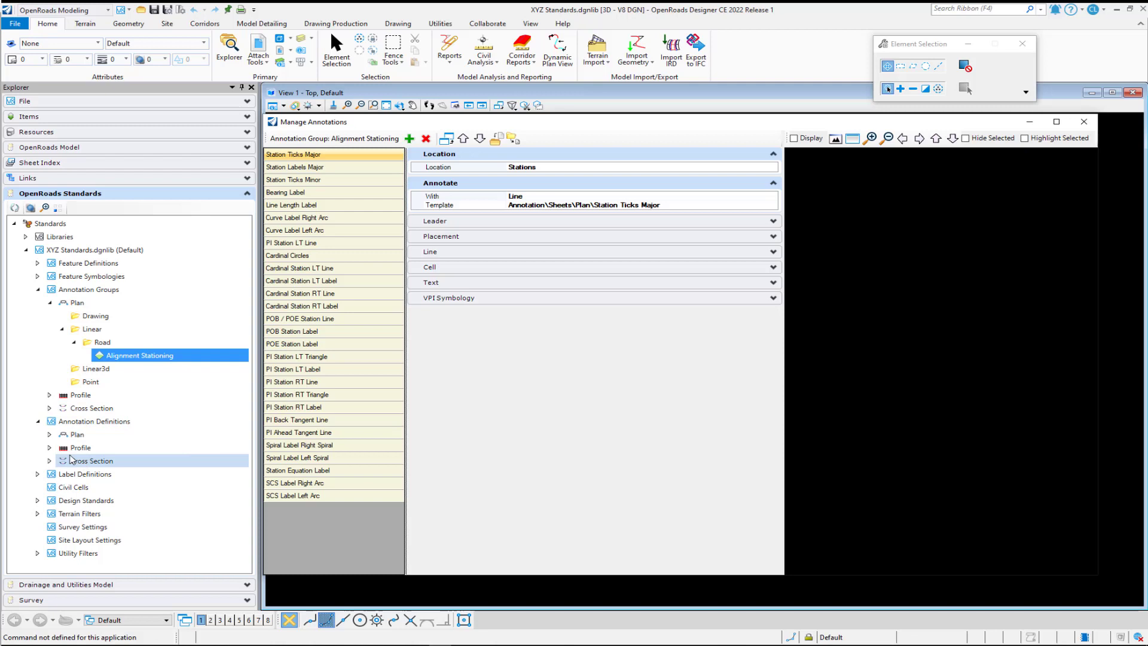
- Browse the linear plan annotation definitions in the standards tree and select the Bearing Label definition
click(49, 435)
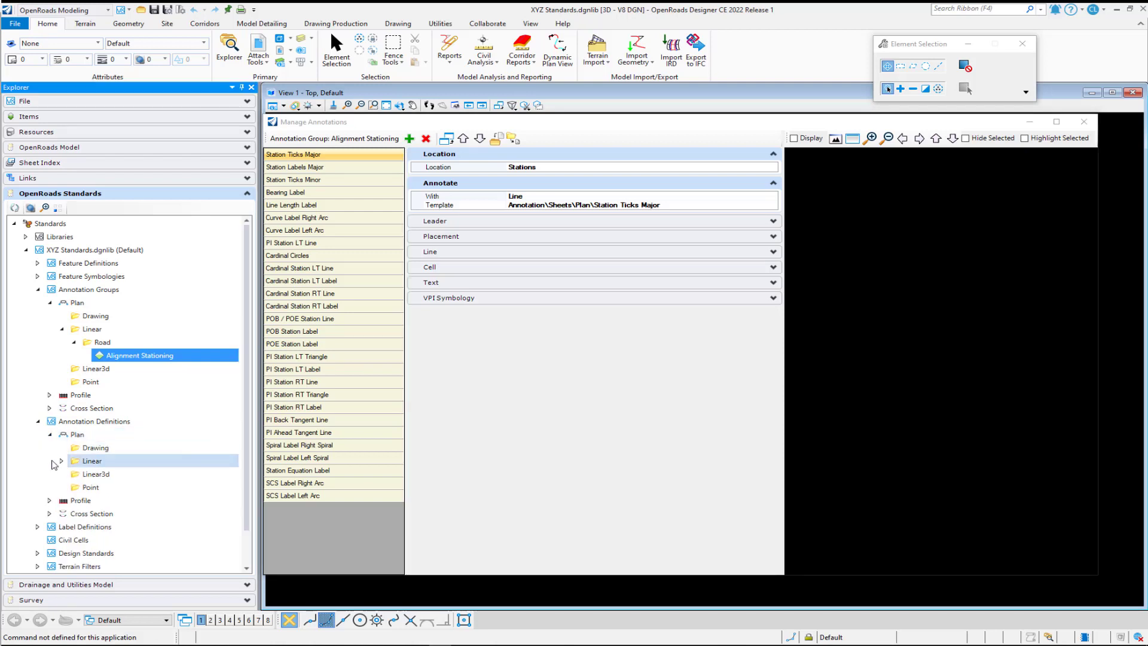
click(61, 462)
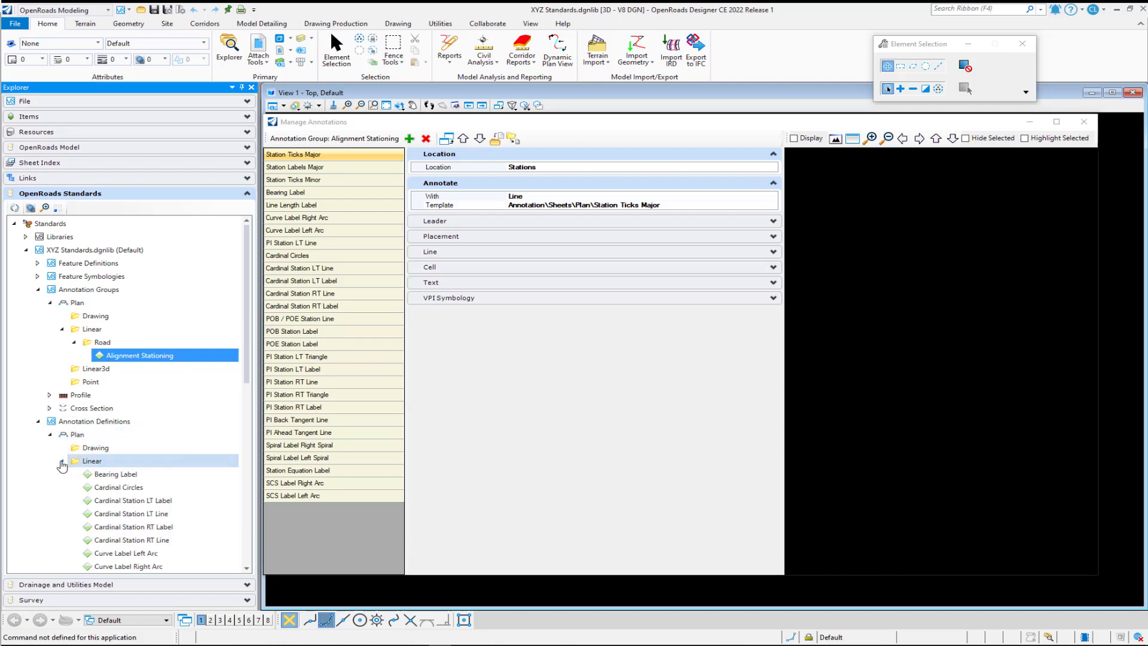
scroll(113, 460, down, 2)
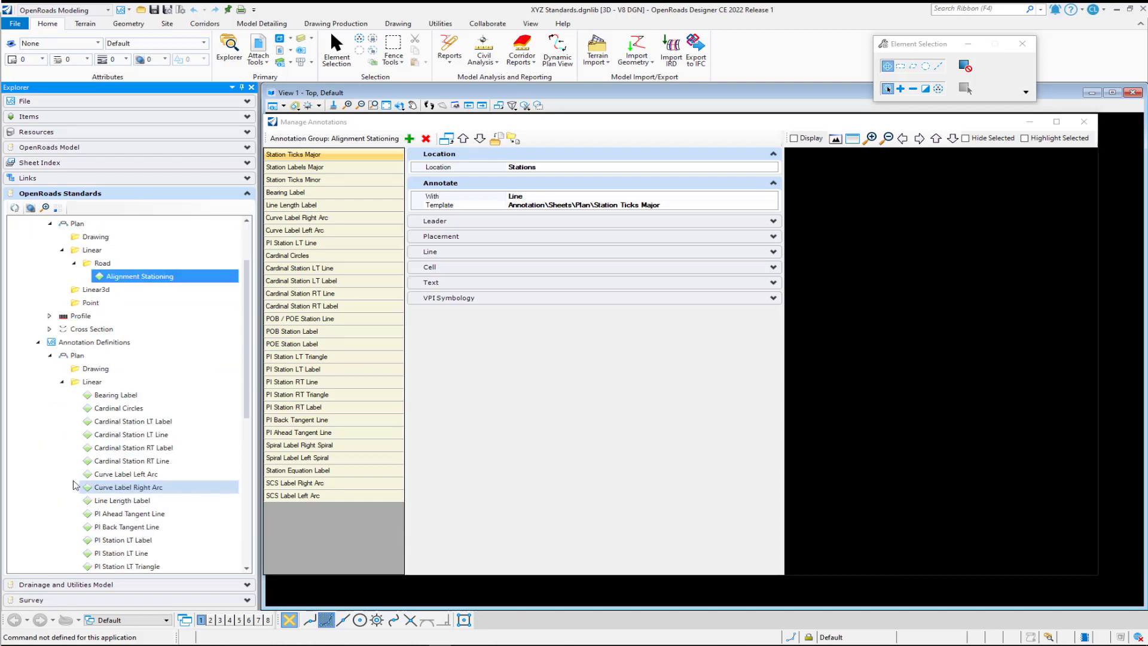
click(129, 396)
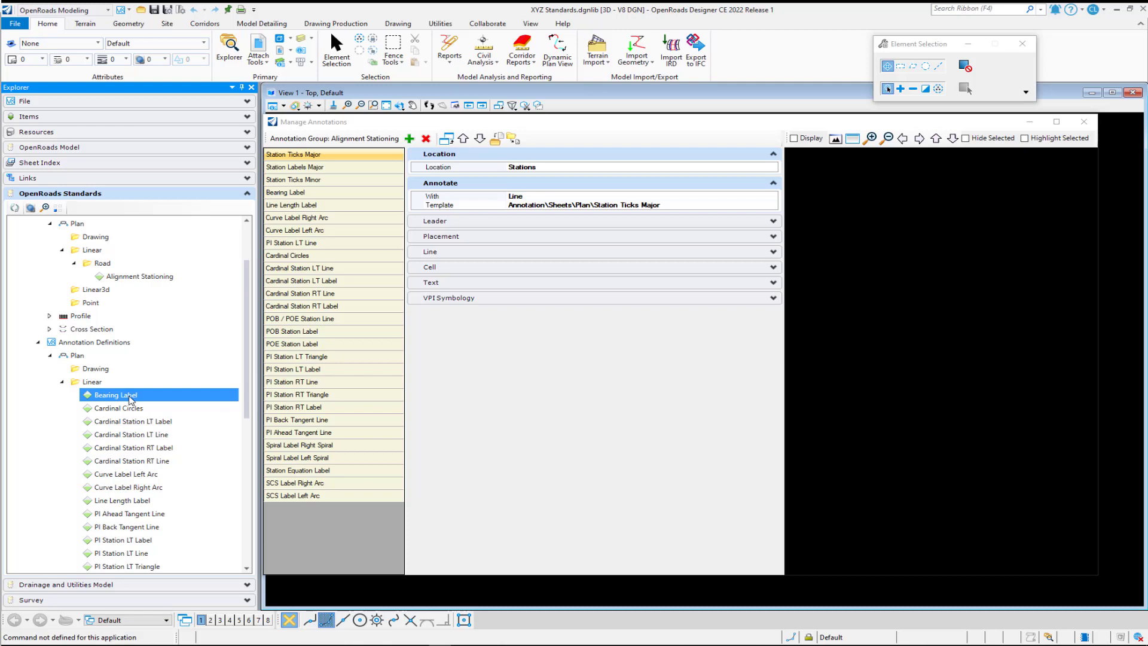
- Examine the Leader, Placement and Text settings of Bearing Label within the Alignment Stationing group
click(294, 194)
click(294, 194)
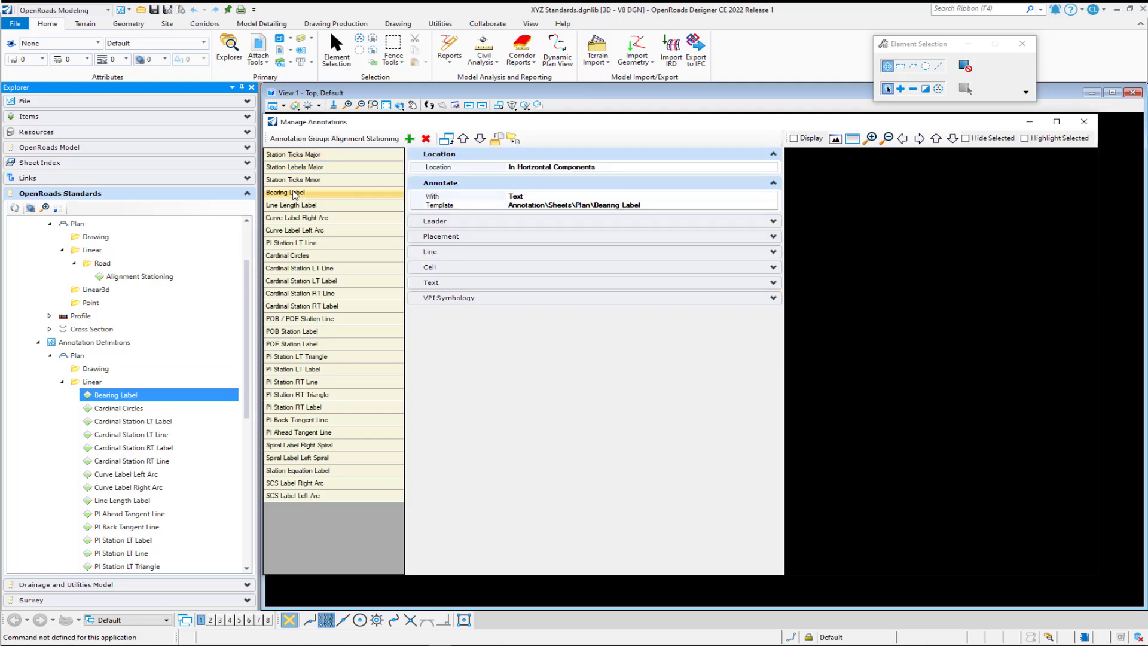
click(449, 221)
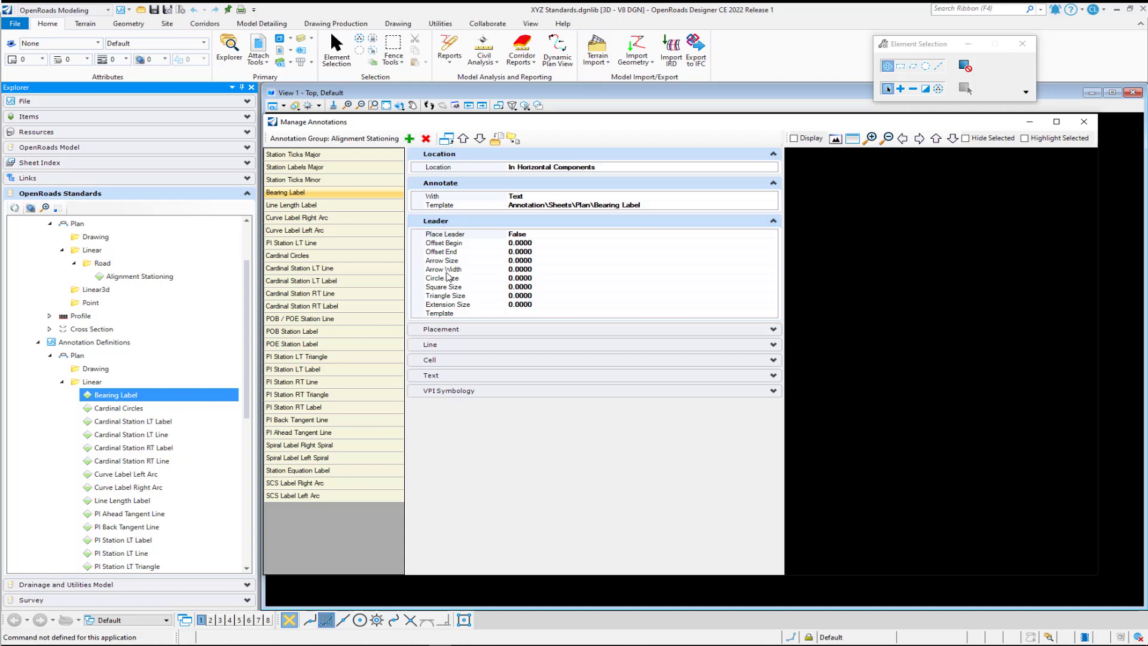
click(443, 329)
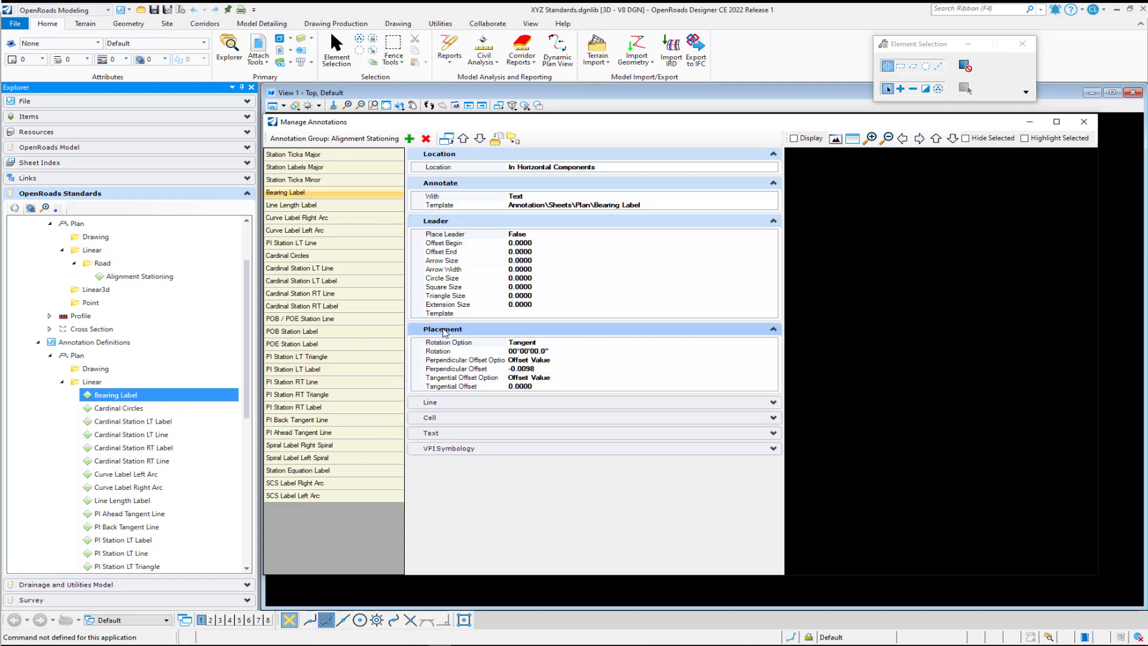
click(449, 433)
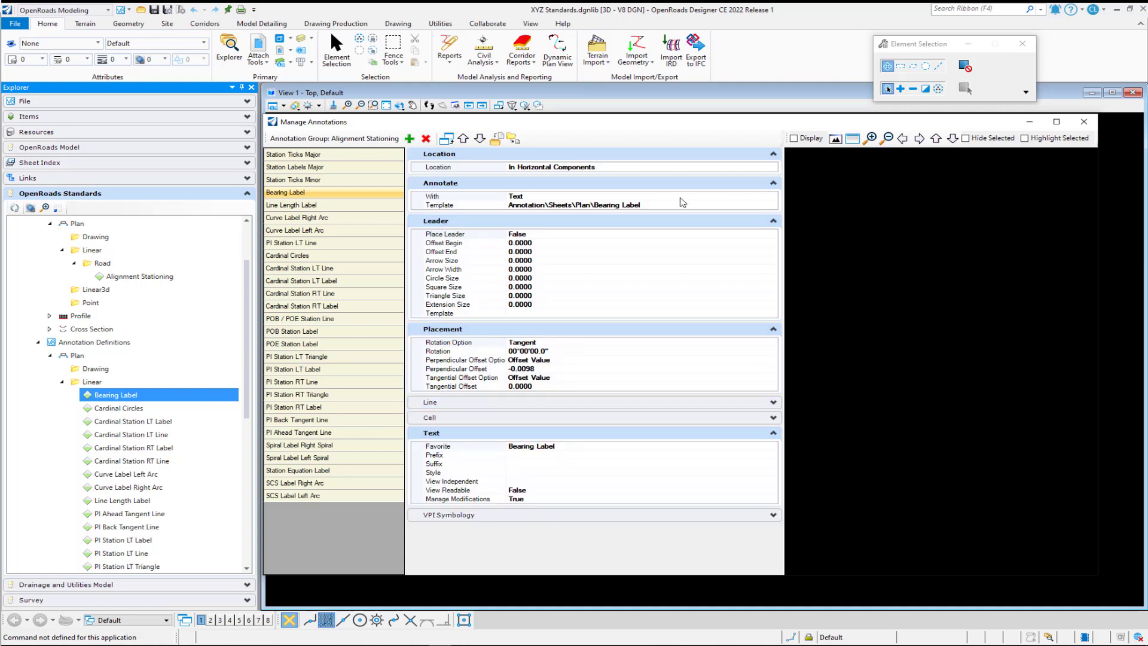
- Display the annotation preview and examine the station ticks, station labels and curve data along the sample alignment
click(794, 138)
scroll(825, 334, up, 3)
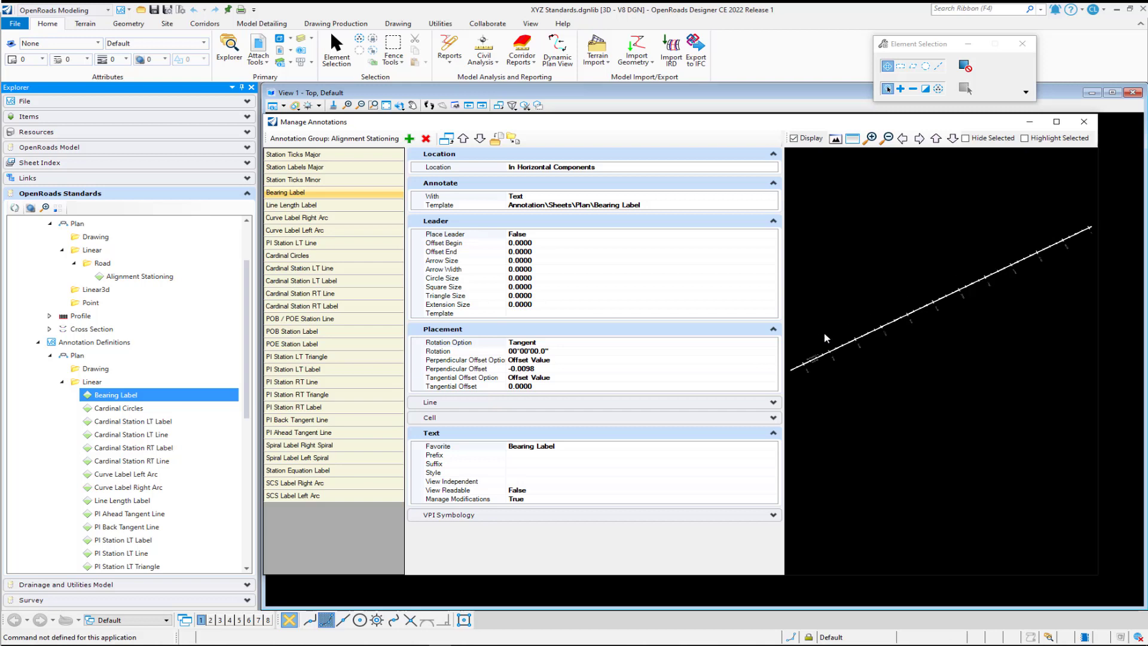
scroll(870, 335, up, 2)
scroll(904, 322, up, 2)
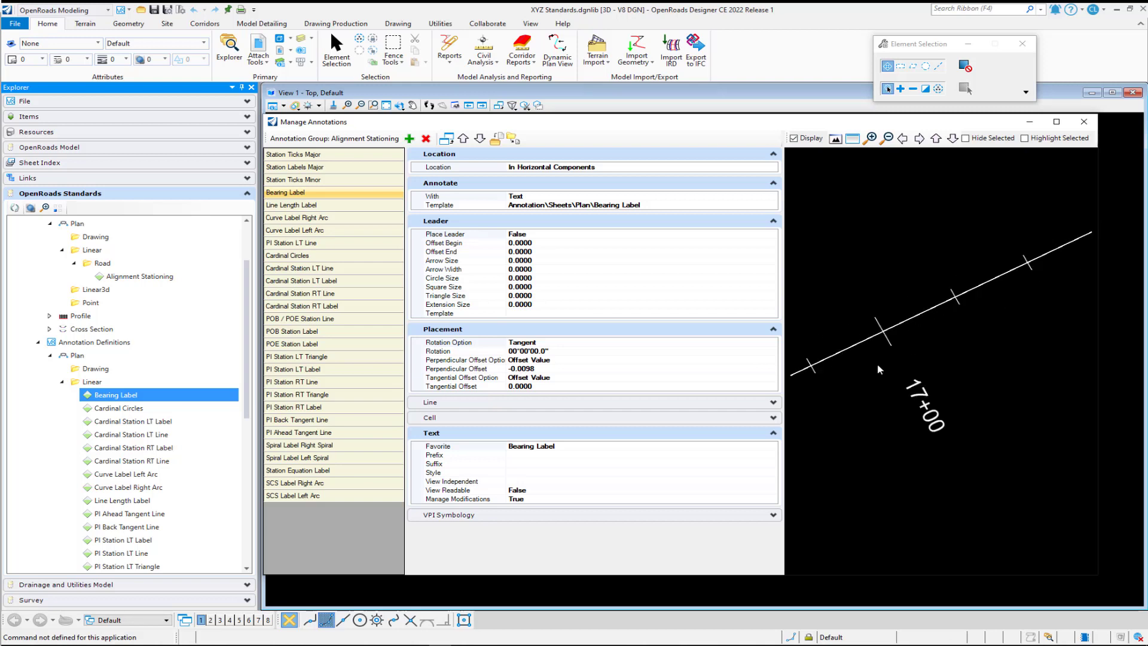
scroll(879, 369, down, 3)
scroll(880, 369, down, 1)
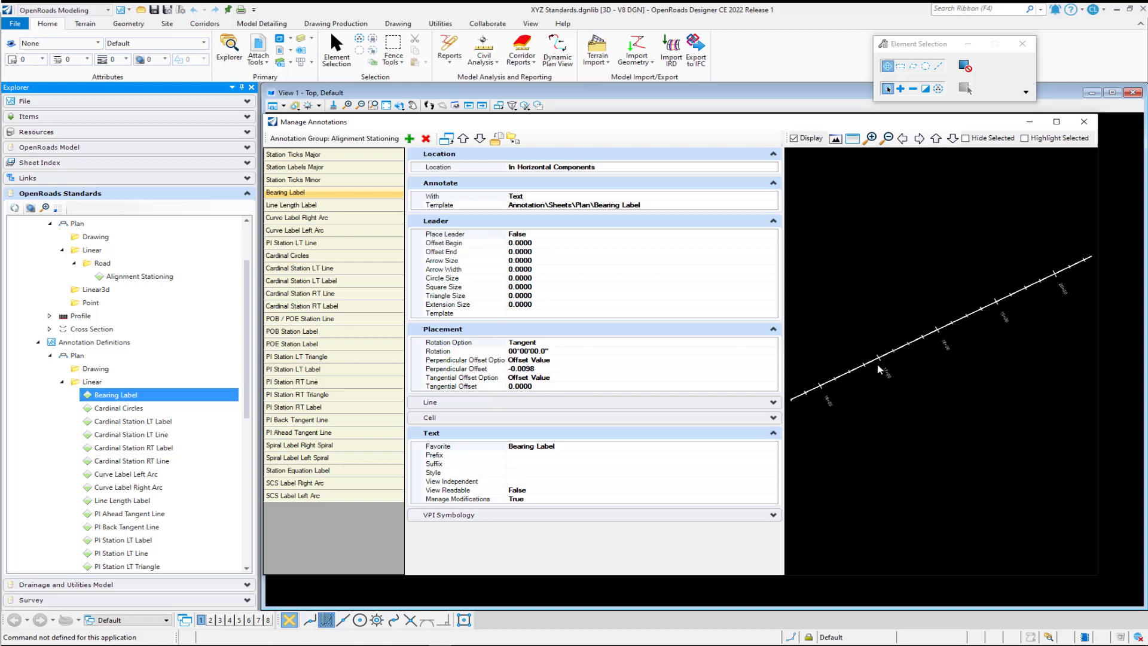
scroll(879, 369, down, 3)
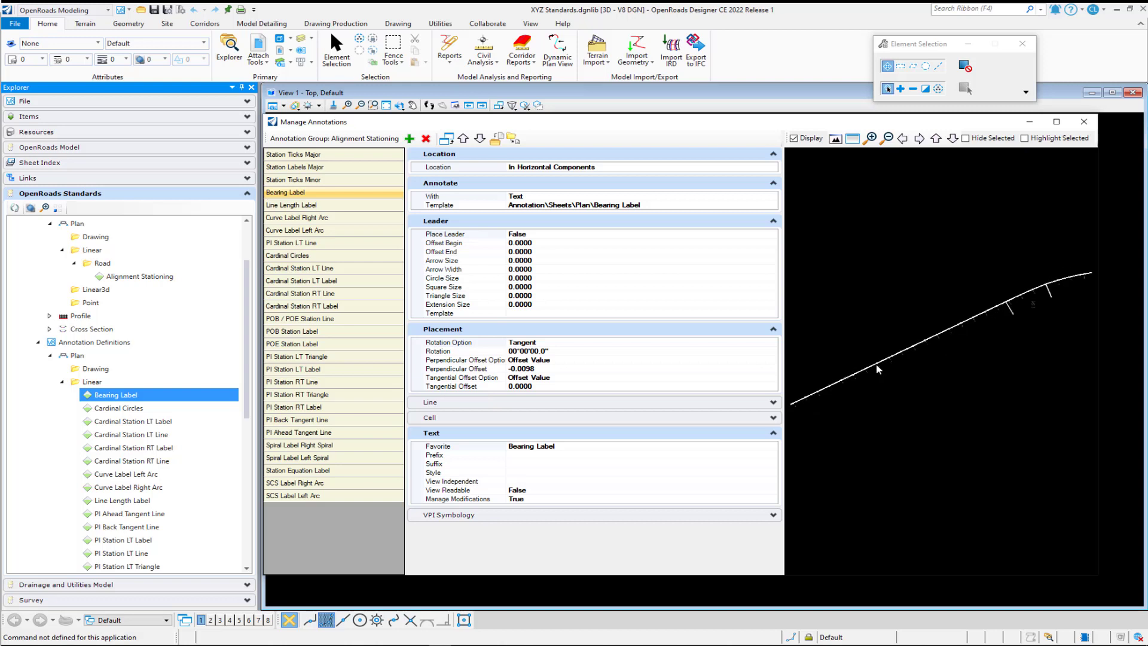
scroll(879, 369, down, 2)
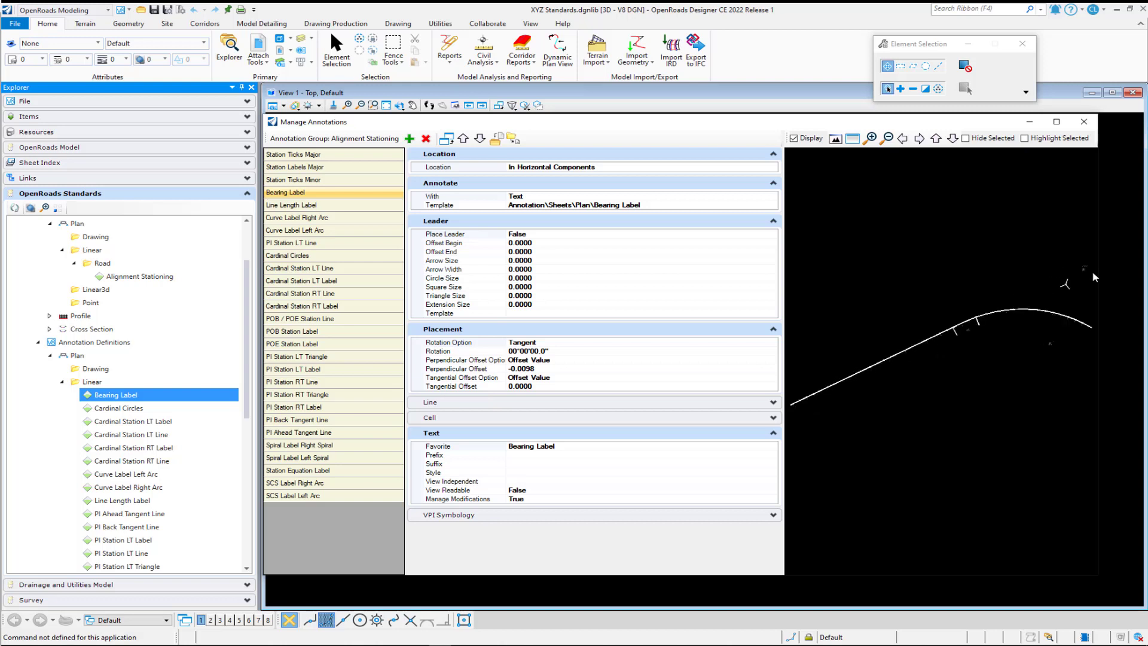
scroll(1031, 339, up, 5)
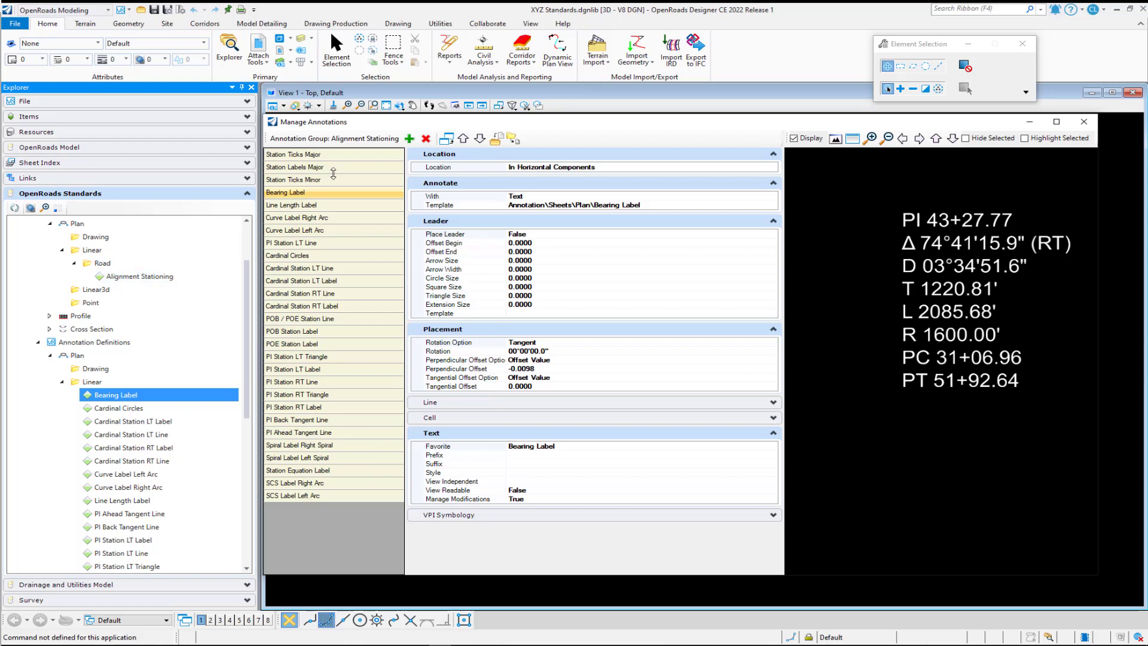
- Look through the existing linear plan annotation definitions that can be added to the group, without adding any
click(410, 138)
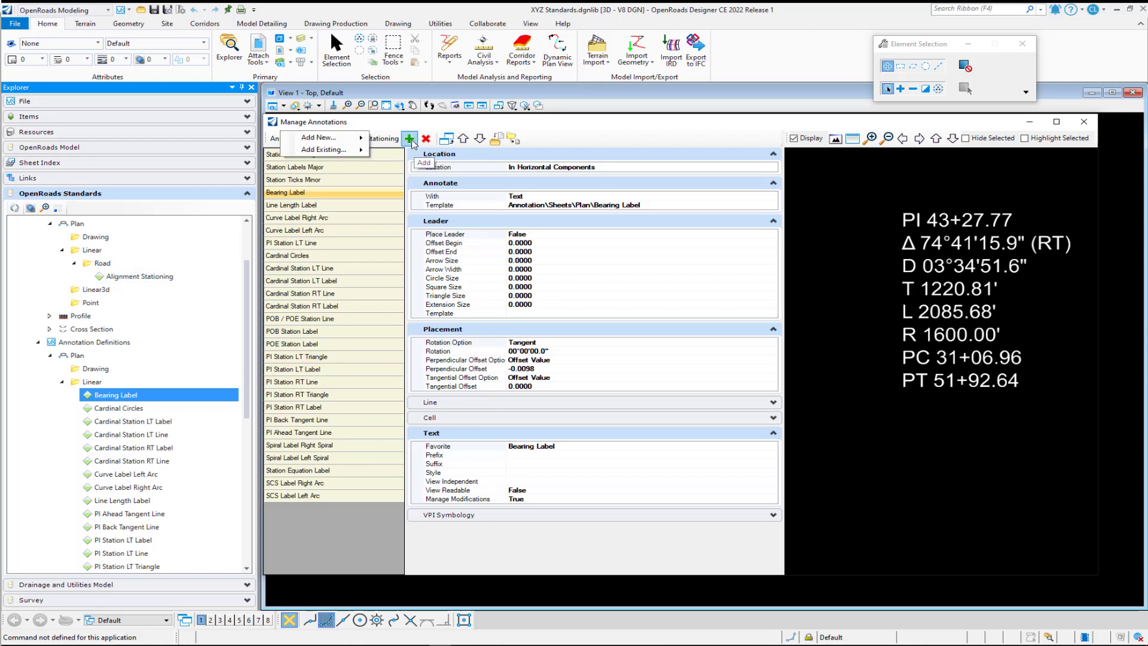
mouse_move(340, 140)
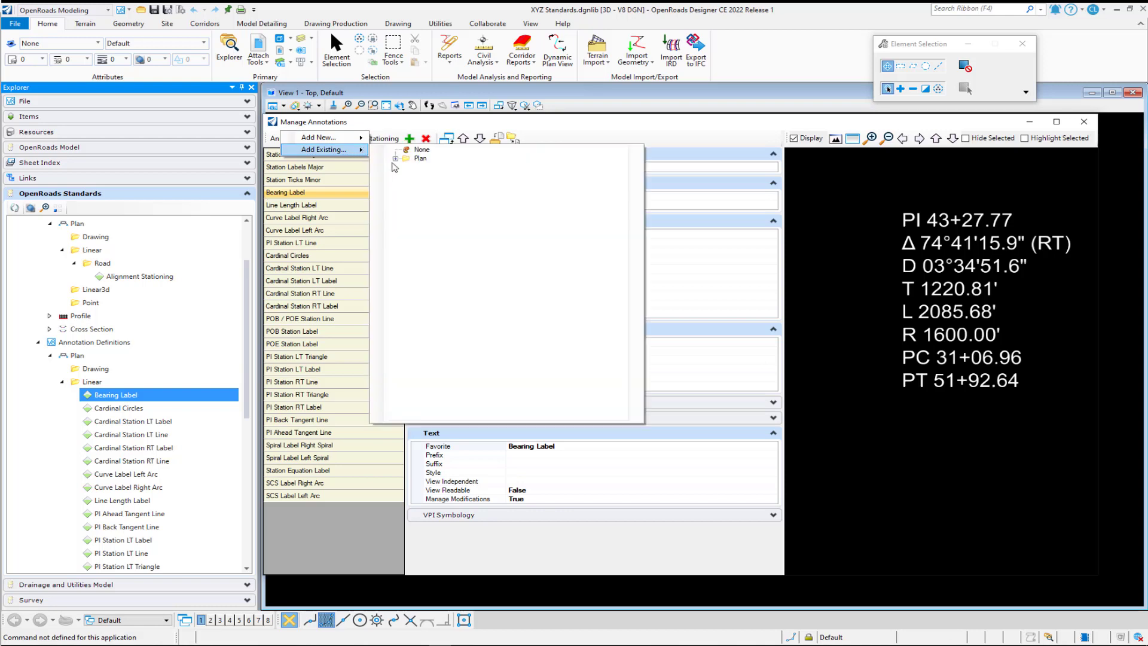
click(395, 159)
click(407, 167)
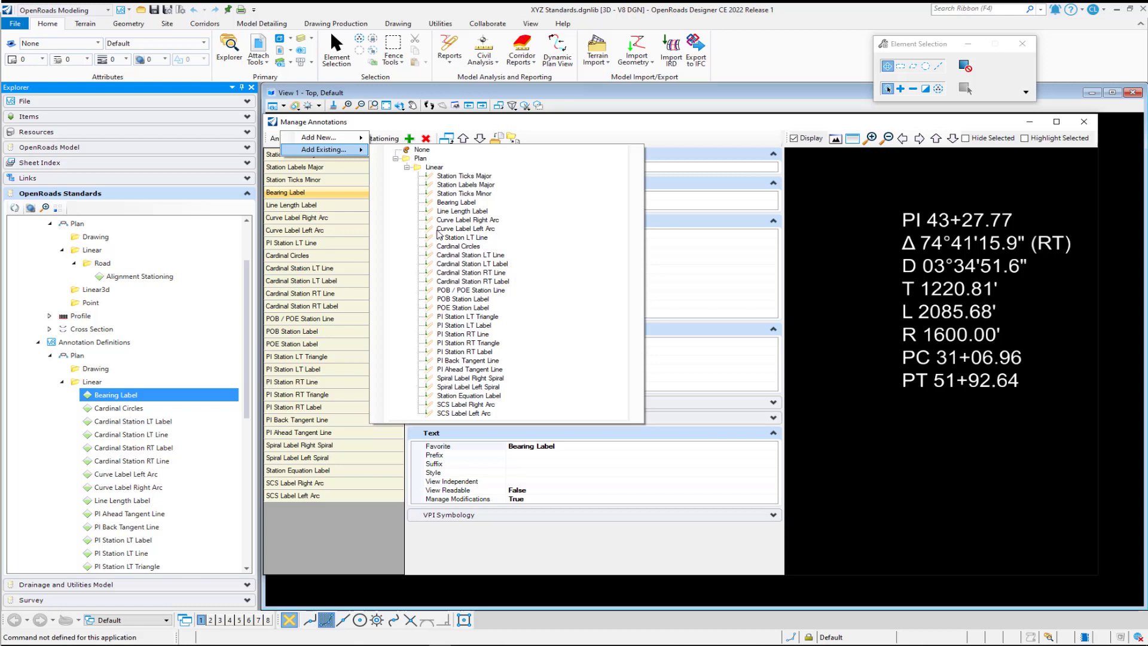
click(484, 139)
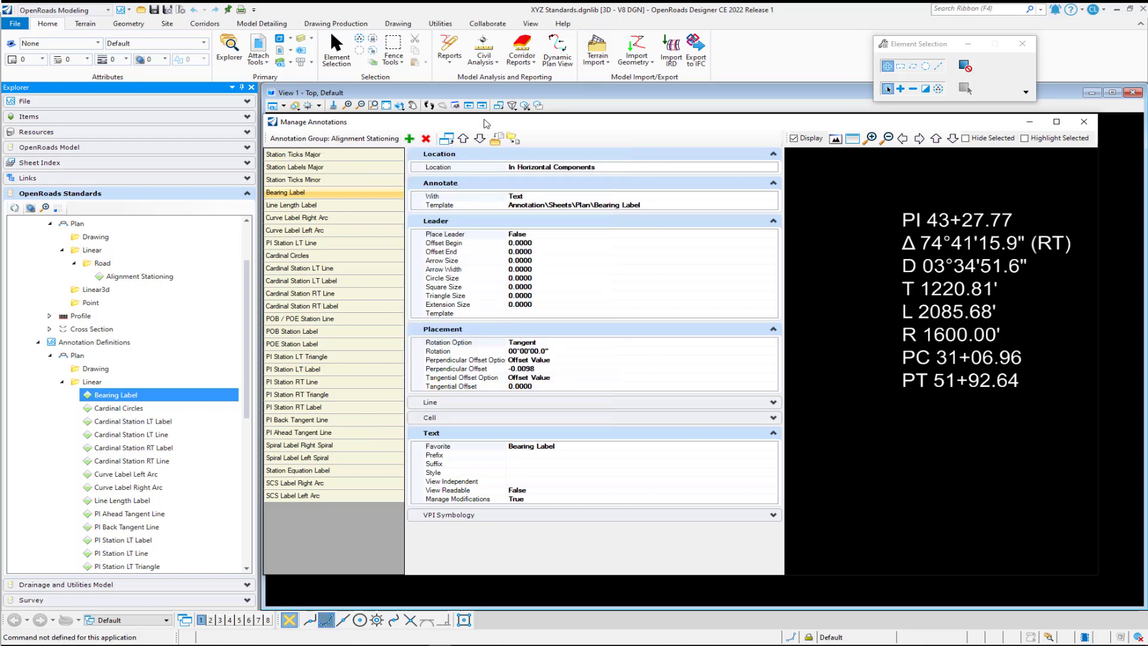
- Turn off the annotation preview and inspect the annotation type and line length settings of Station Ticks Major
click(319, 154)
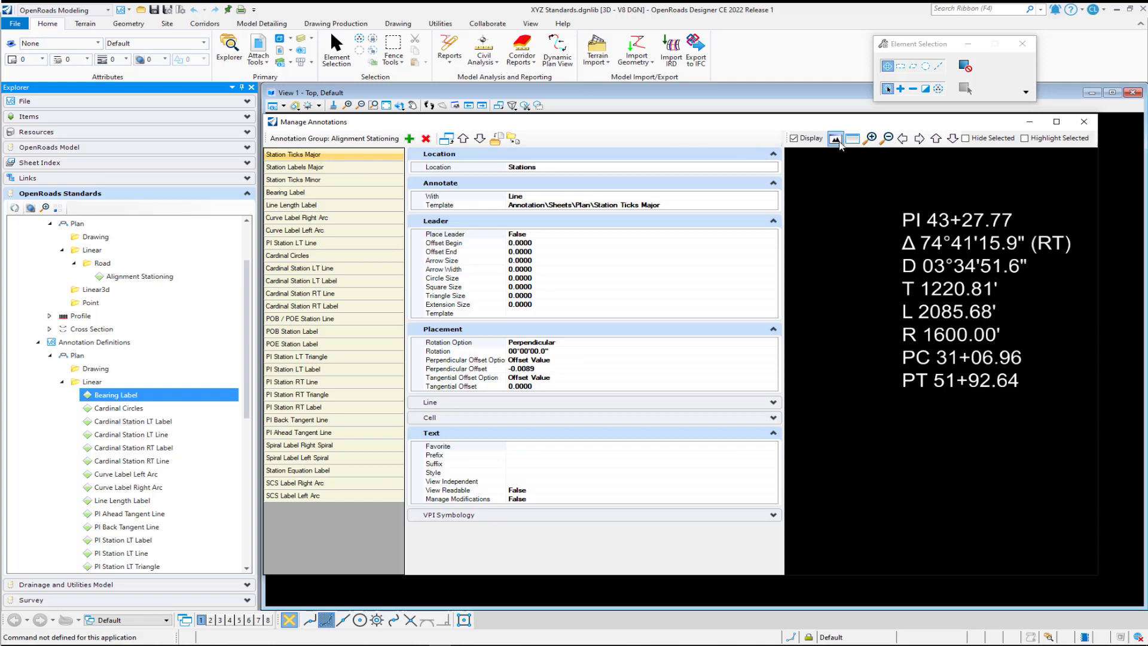
click(792, 139)
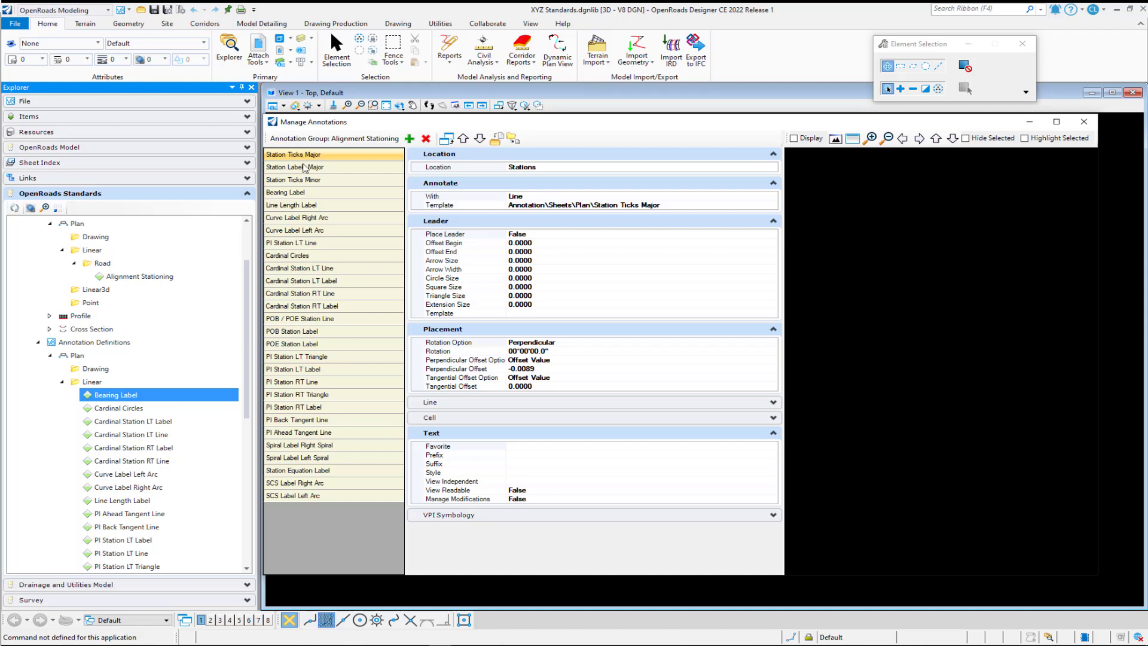
click(559, 197)
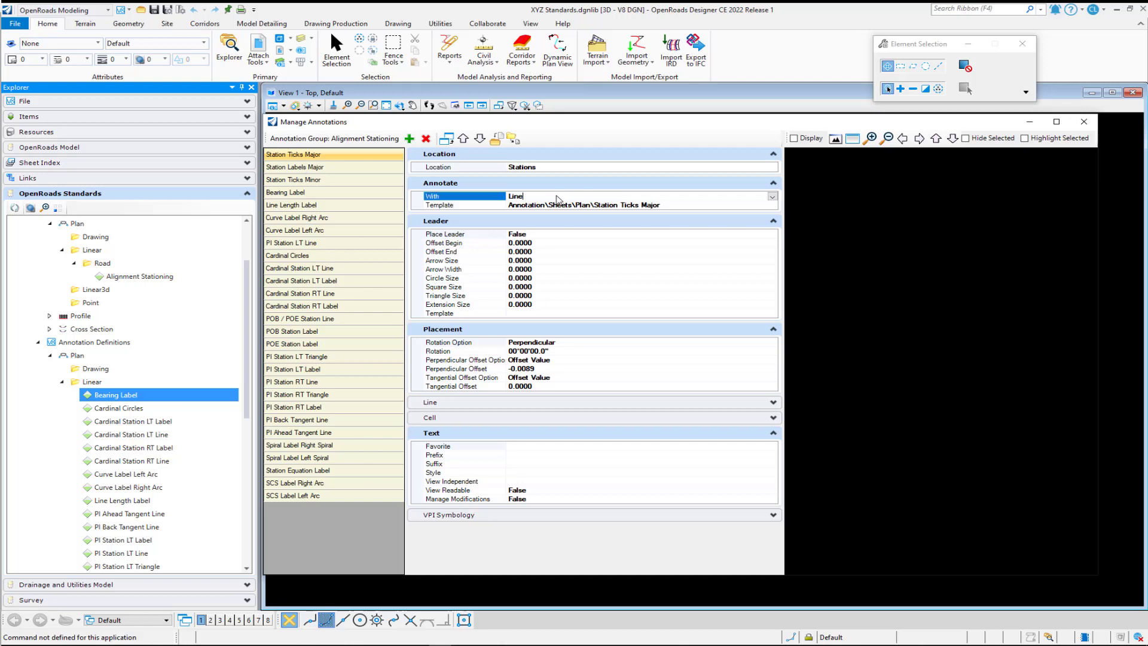
click(500, 403)
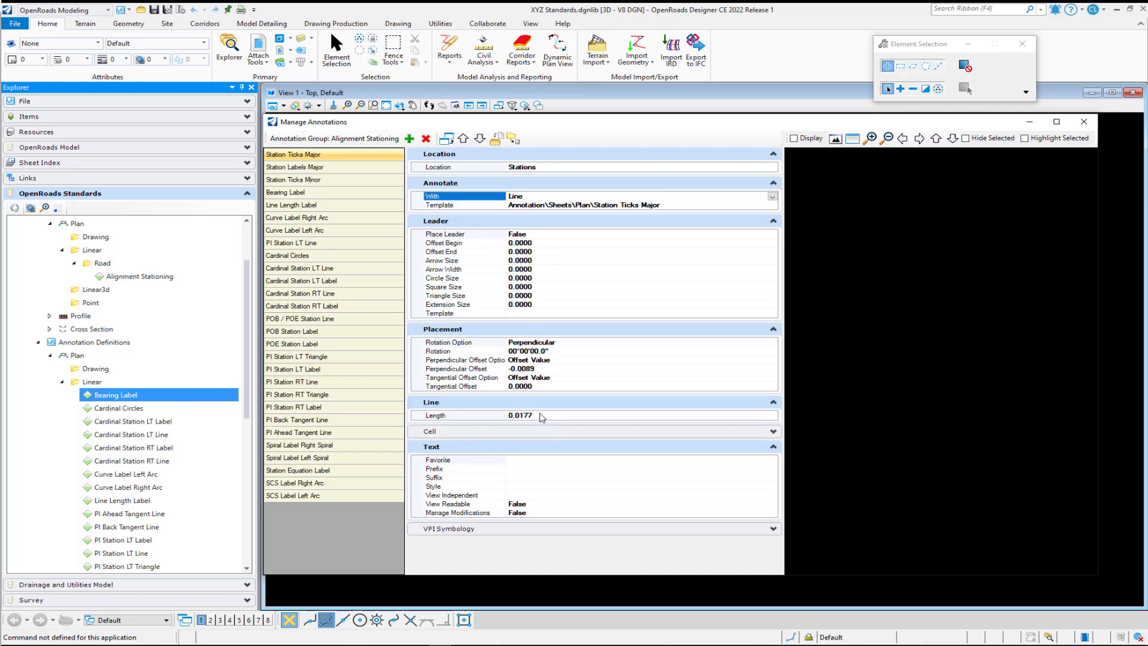
- Inspect the text favorite and the available location types for Station Labels Major without changing them
click(295, 168)
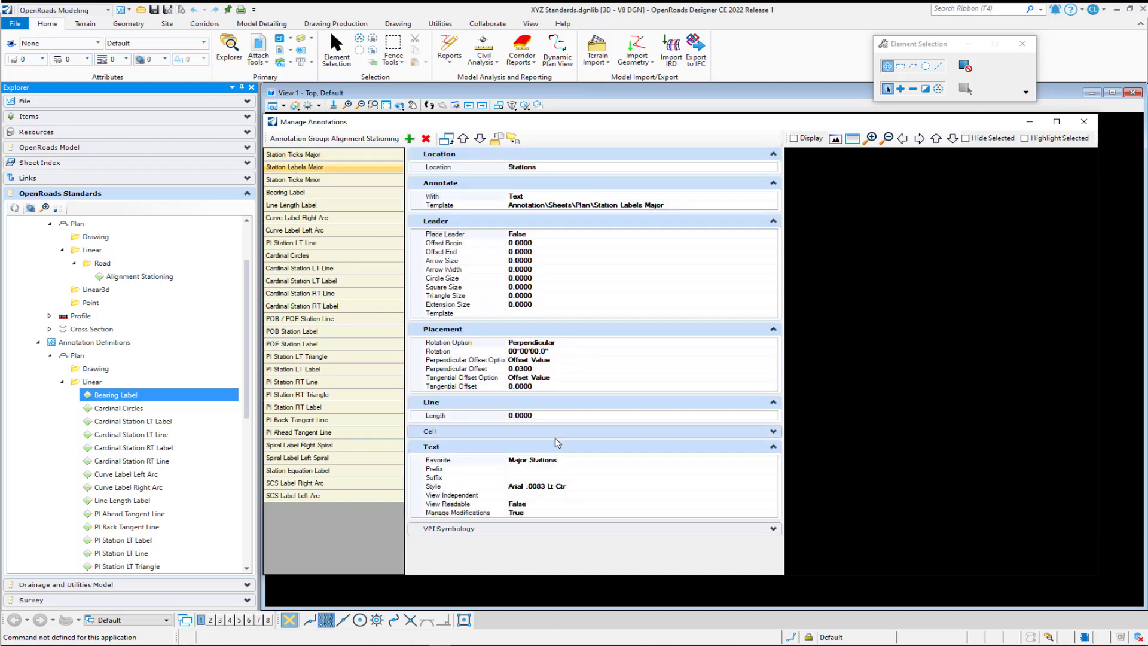
click(572, 461)
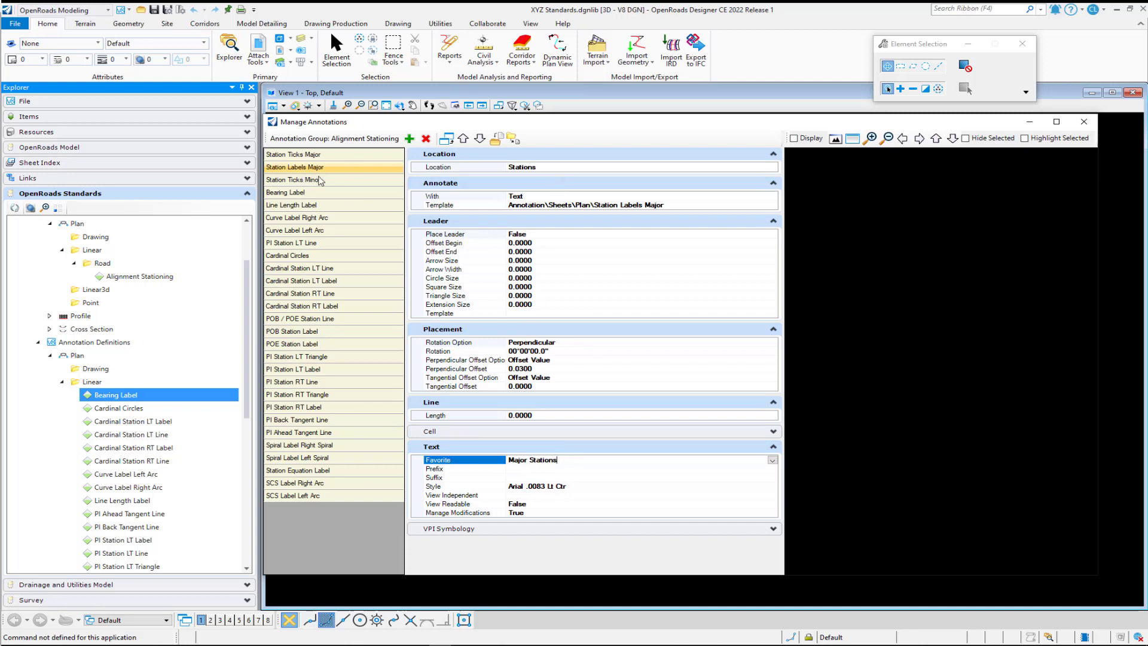
click(774, 168)
click(773, 167)
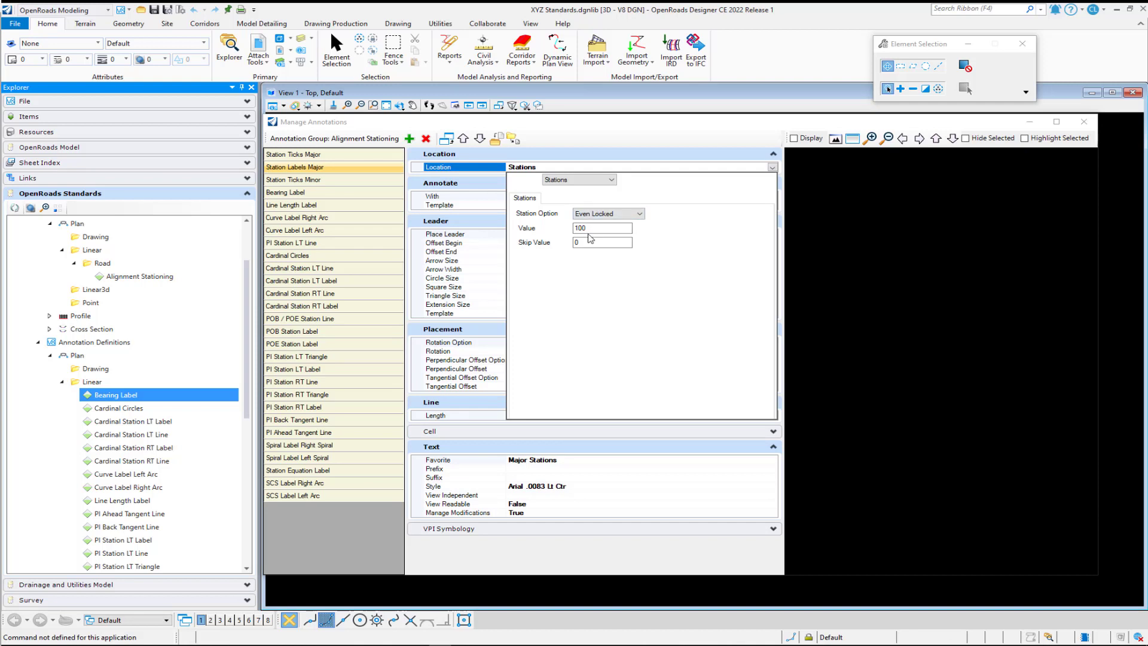
click(578, 181)
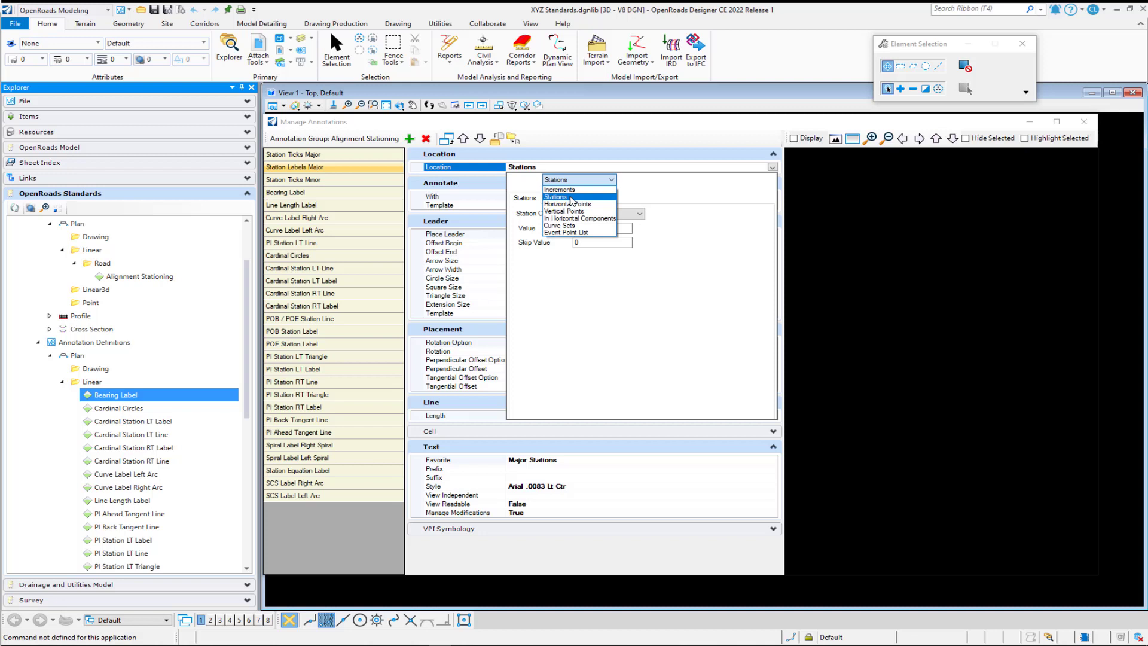
click(671, 130)
- Inspect the annotation type, template and horizontal component location settings of the Bearing Label annotation
click(301, 193)
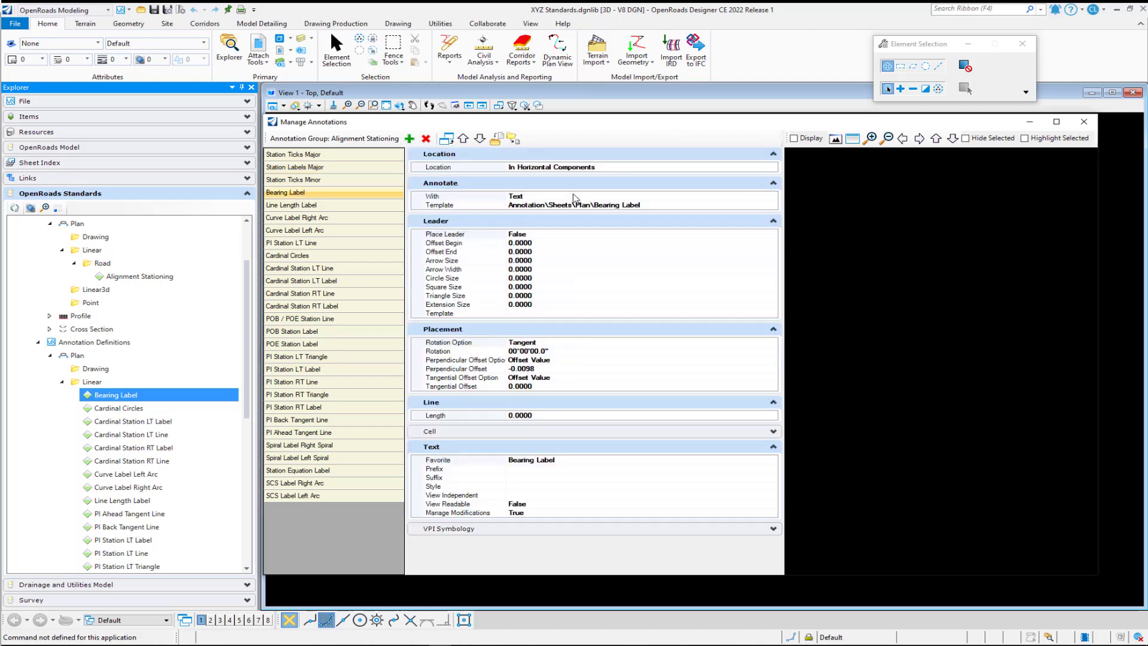
click(574, 196)
click(665, 204)
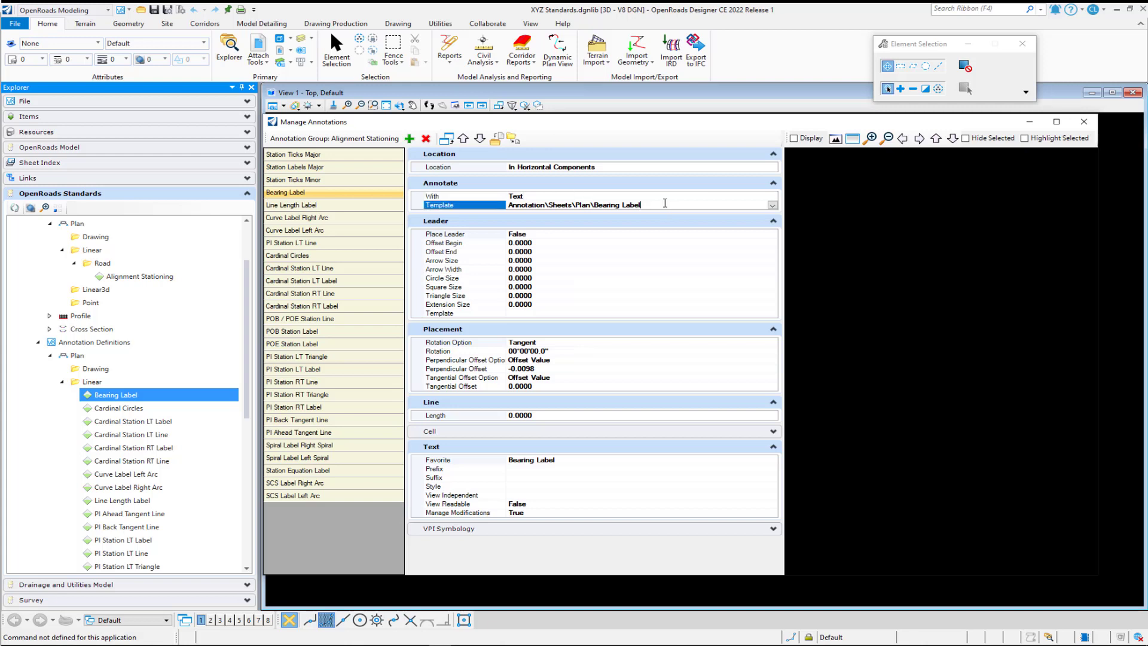
click(770, 168)
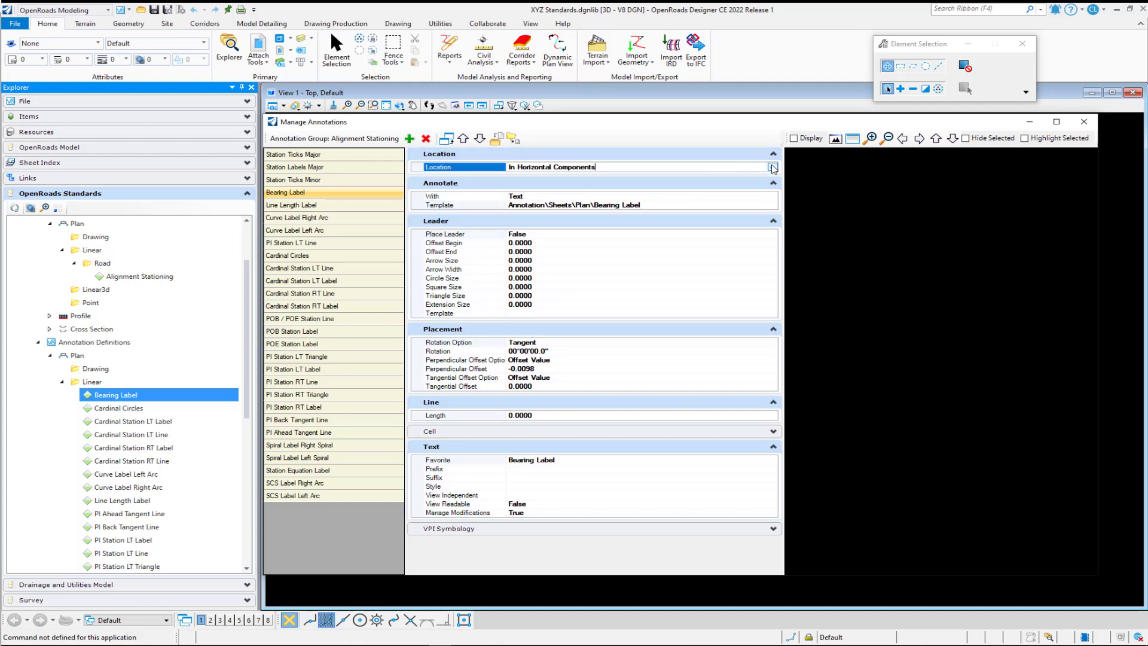
click(772, 168)
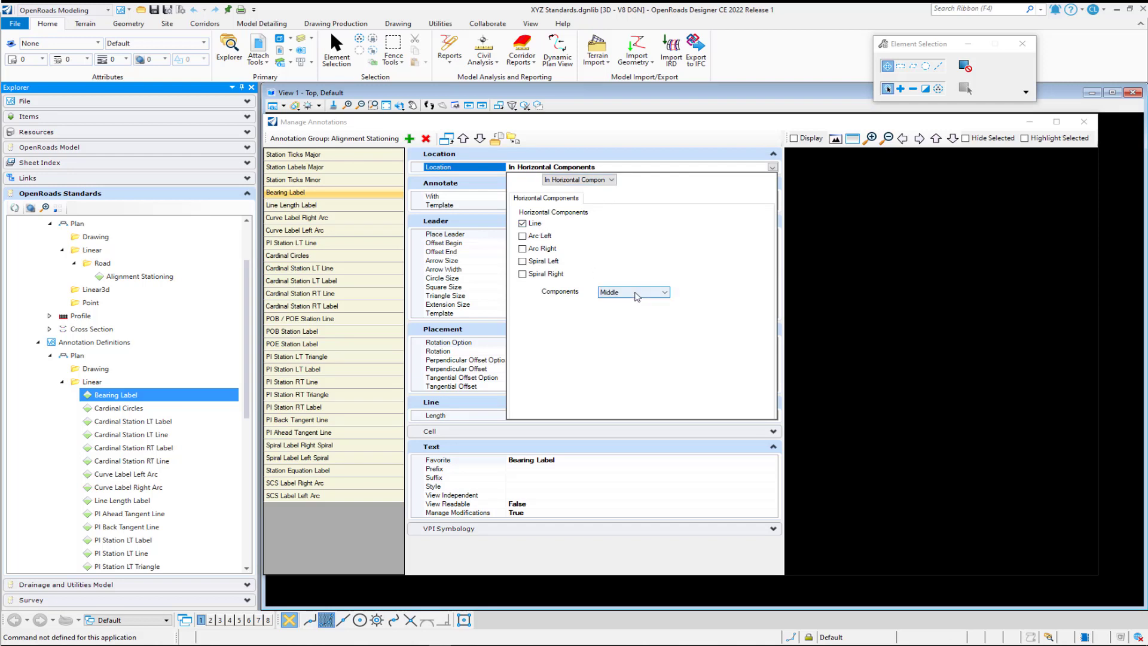
click(891, 282)
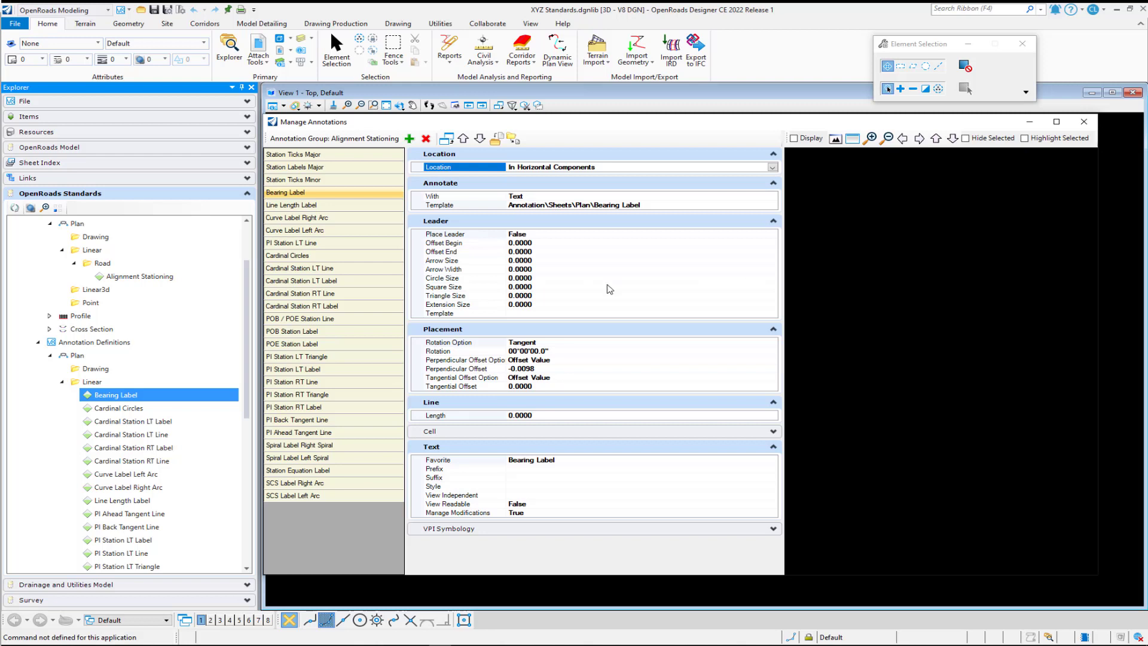
- Check the rotation option, text favorite and Manage Modifications setting of the Bearing Label annotation
click(548, 343)
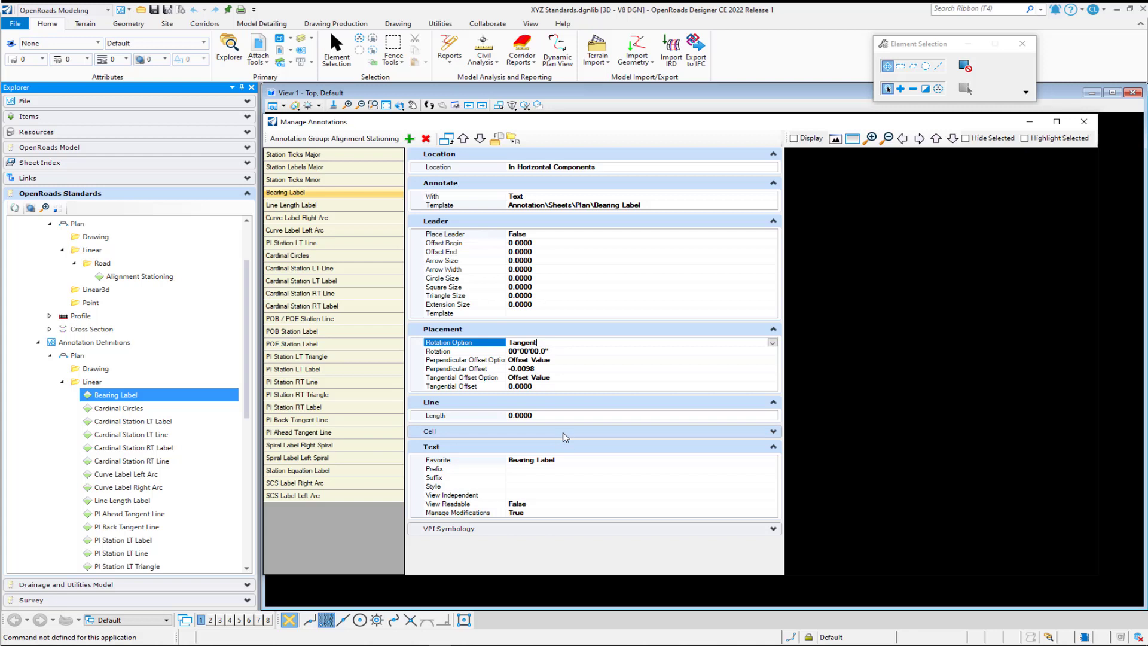
click(570, 460)
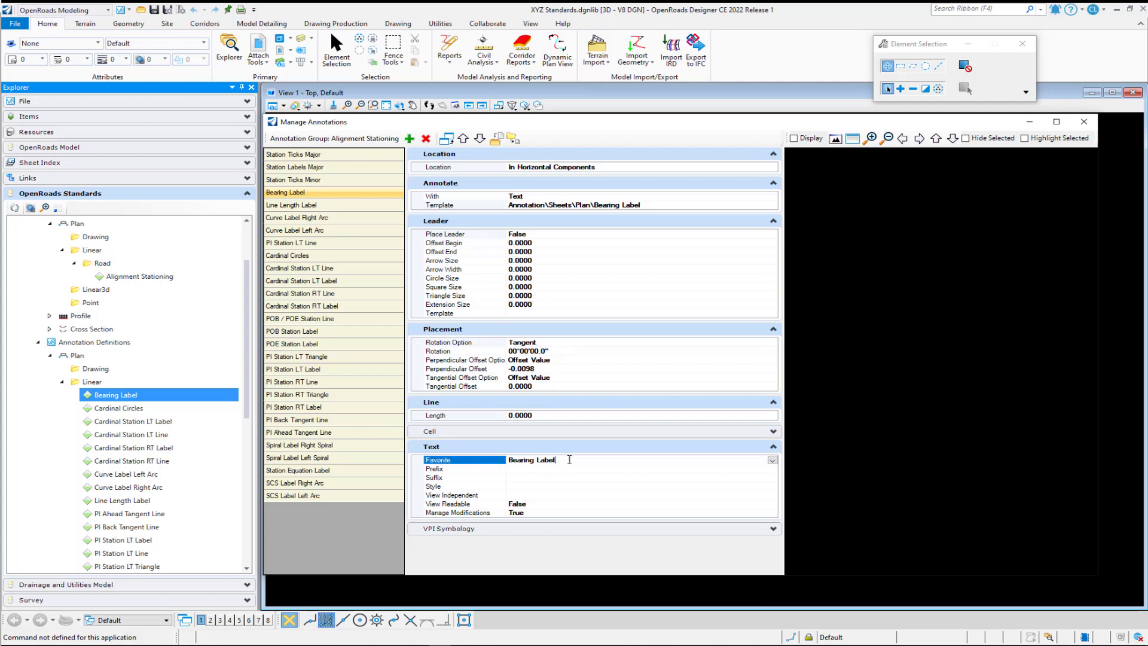
click(529, 513)
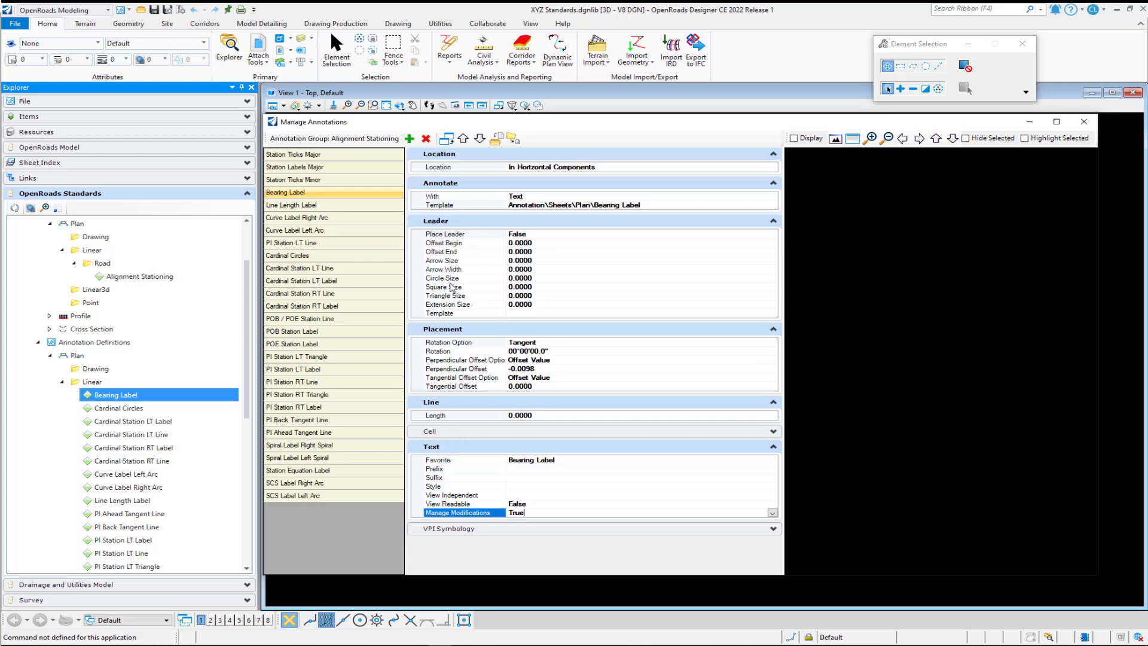
- Review the settings of Line Length Label and Curve Label Right Arc, including the curve label's text favorite
click(309, 205)
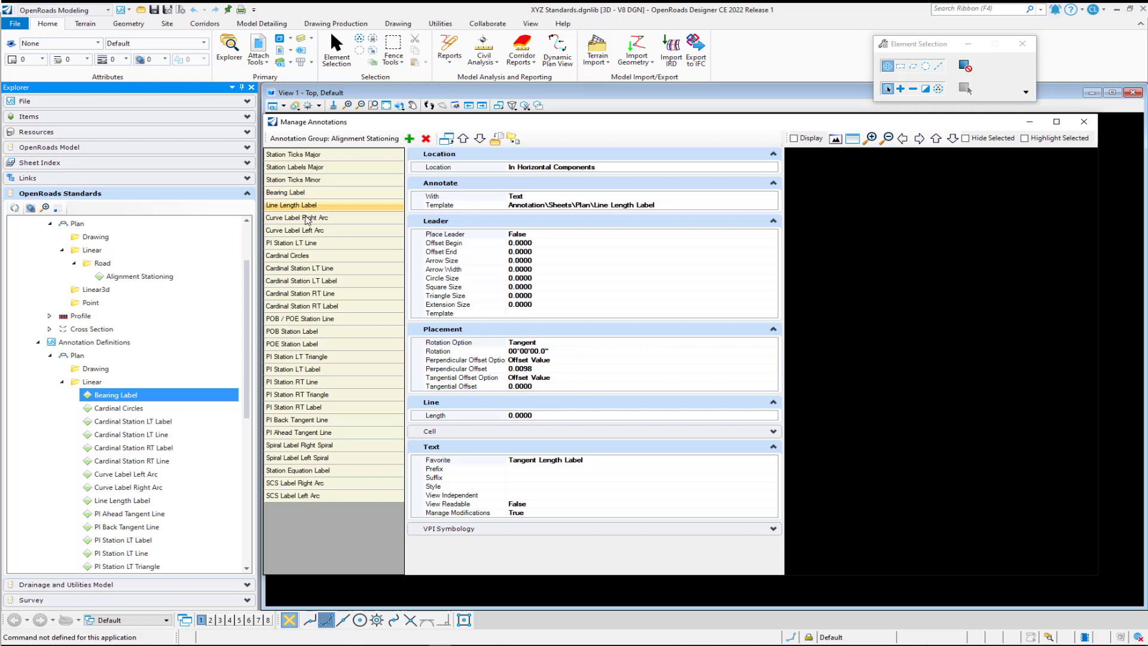
click(308, 218)
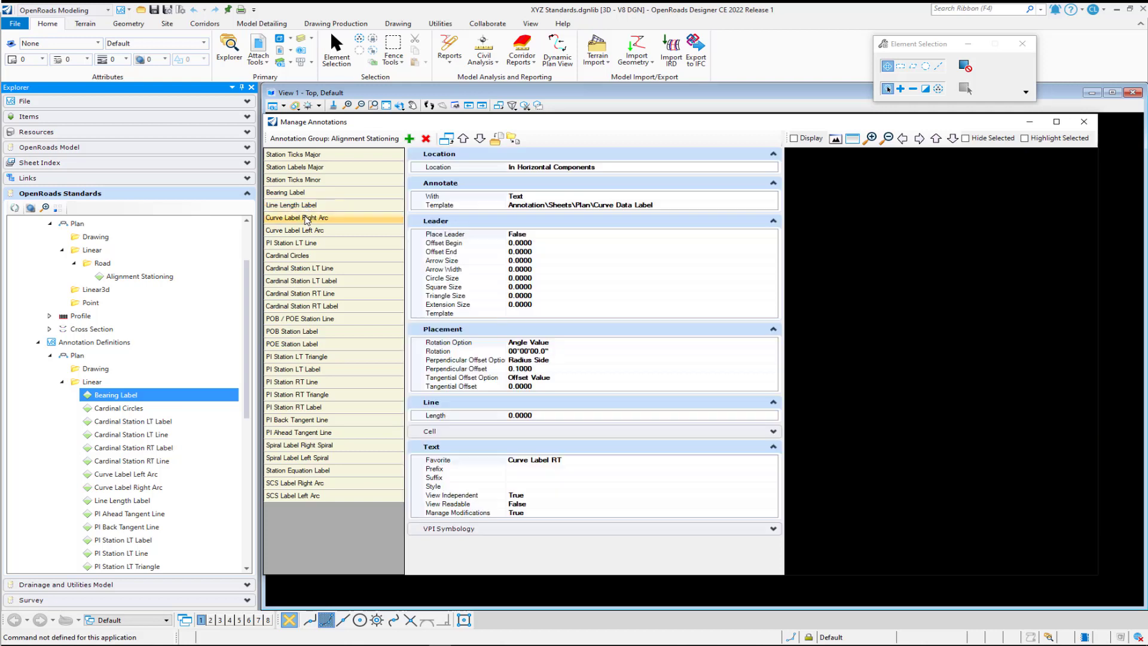
click(578, 463)
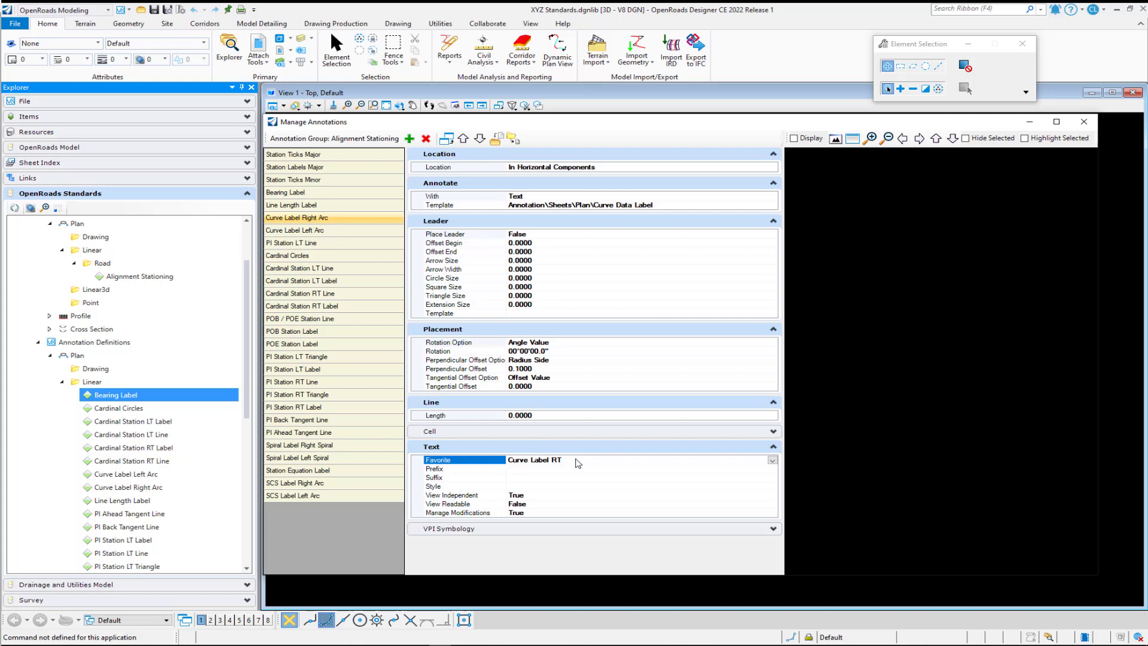
- Inspect the leader circle size and leader template of the Cardinal Circles annotation
click(306, 250)
click(304, 255)
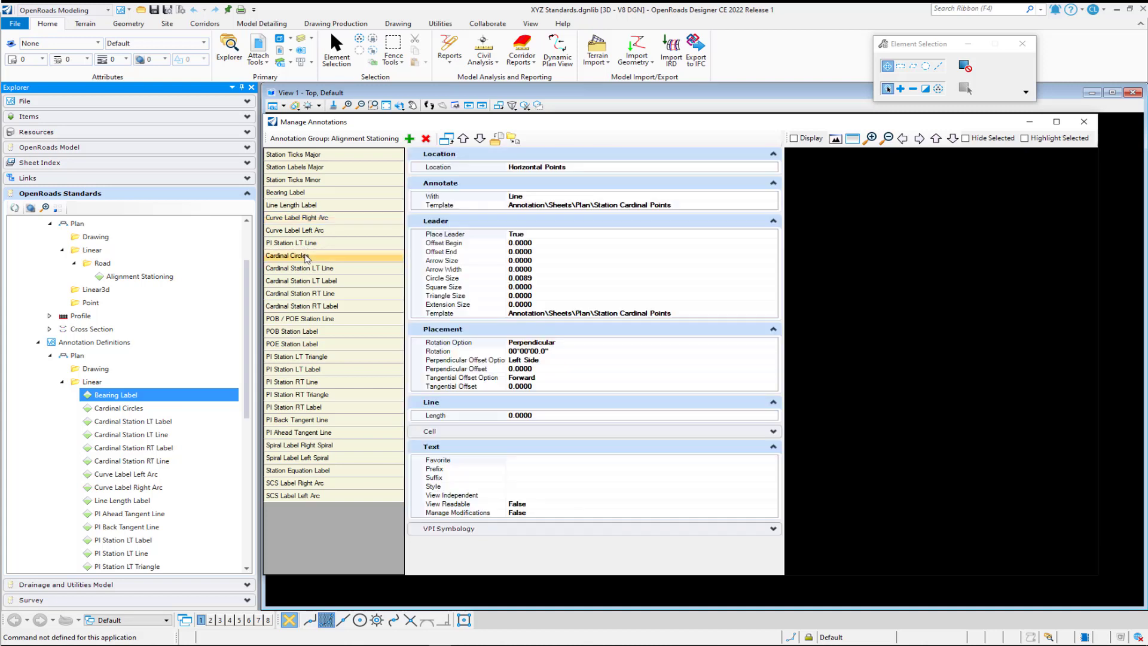
click(550, 278)
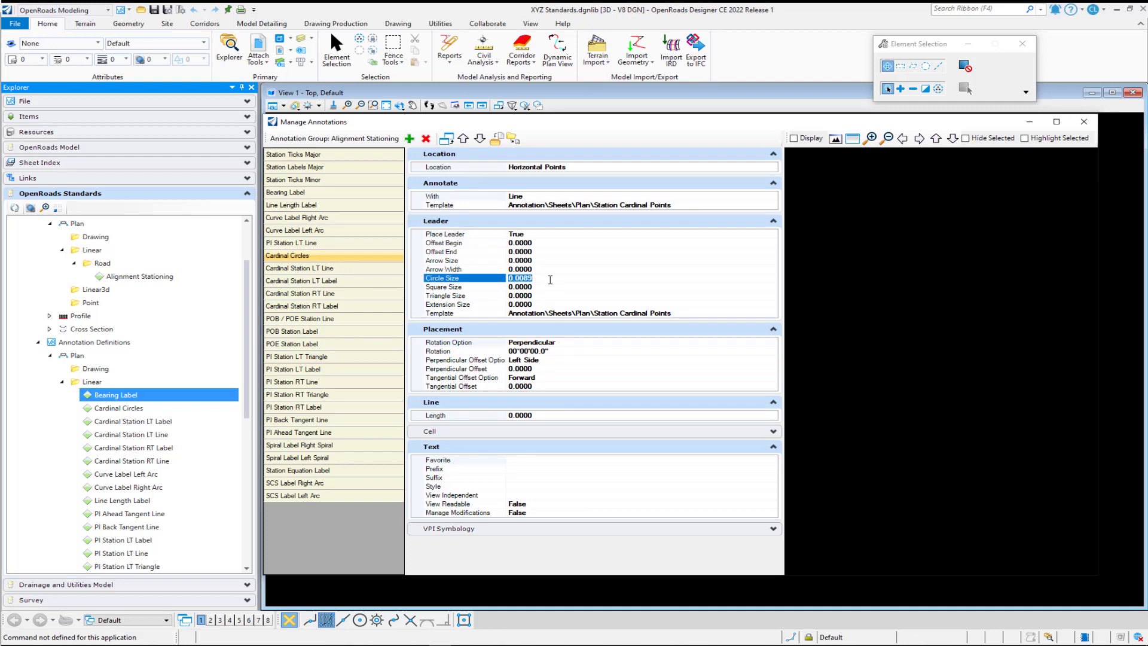
click(678, 314)
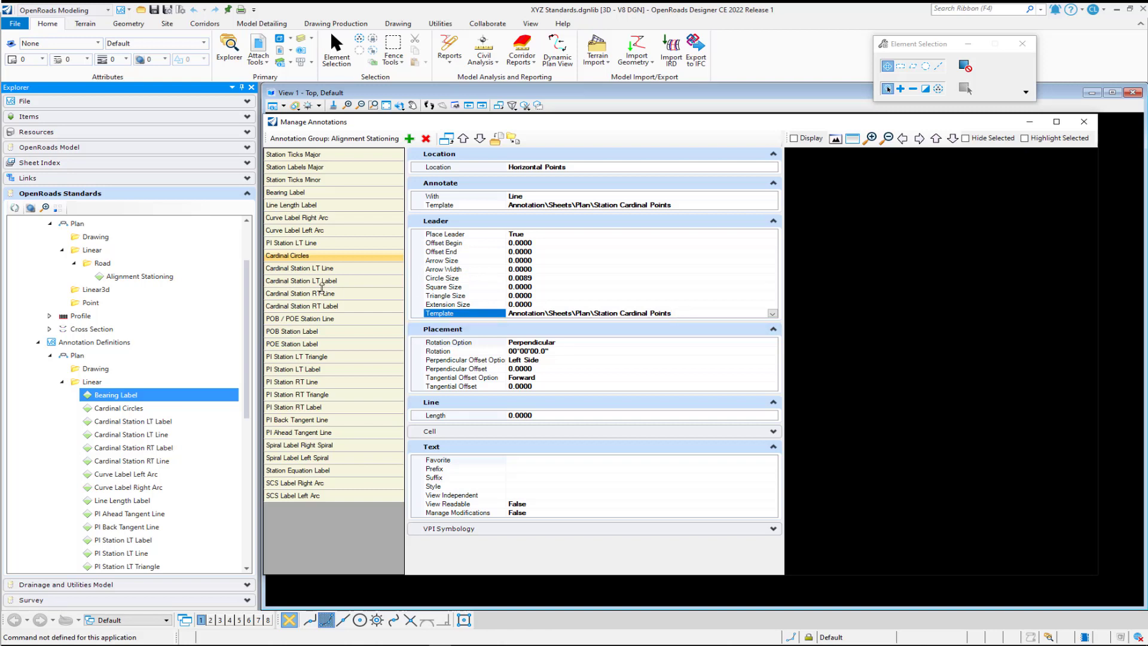
- Review Cardinal Station LT Line and examine which horizontal components locate the Cardinal Station LT Label
click(311, 269)
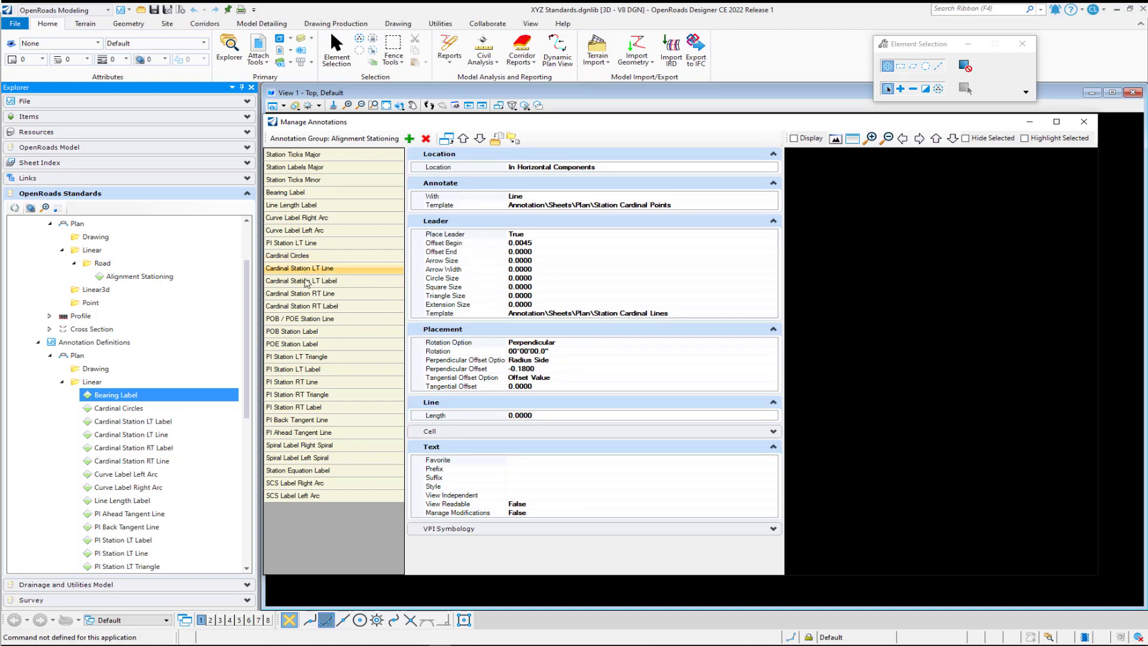
click(306, 281)
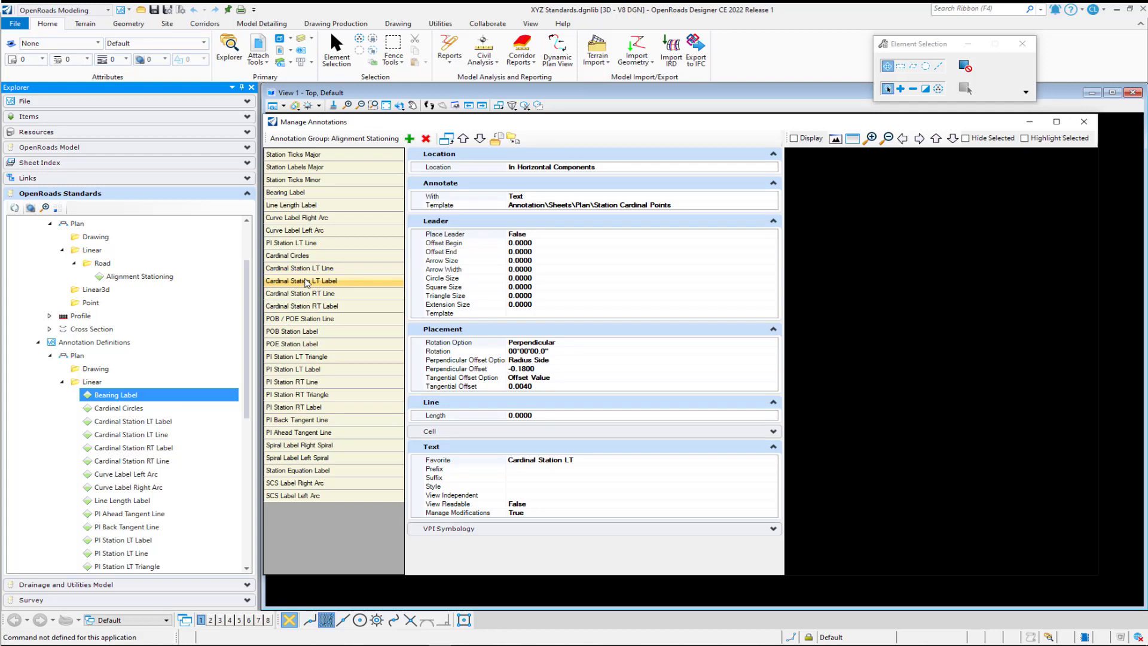
click(773, 168)
click(772, 167)
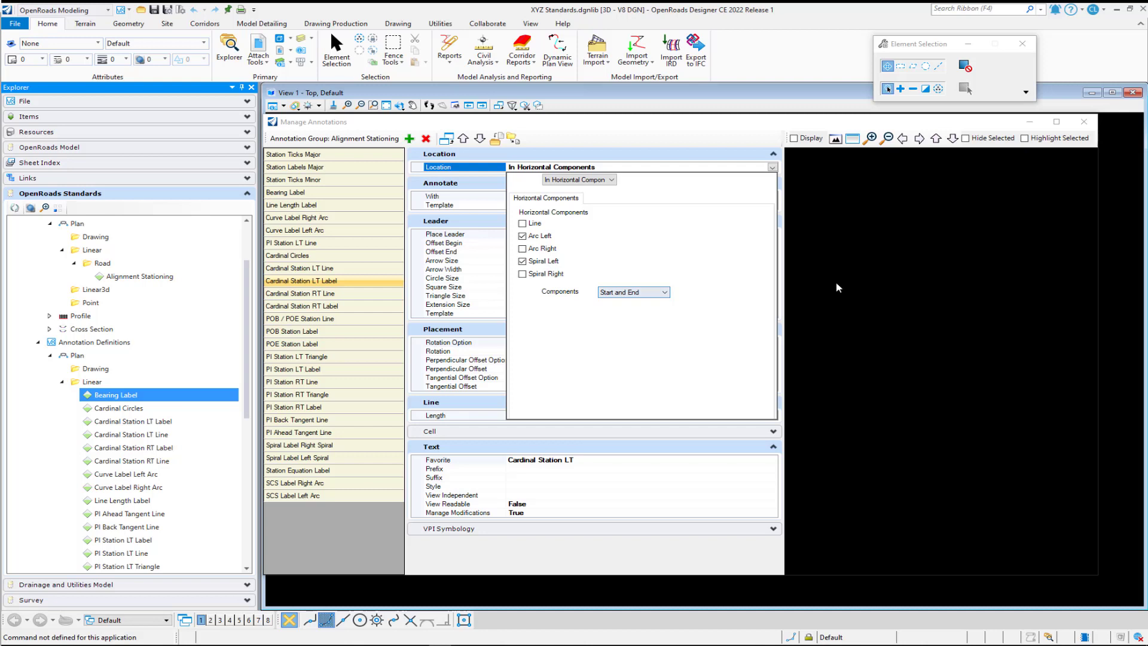
click(852, 280)
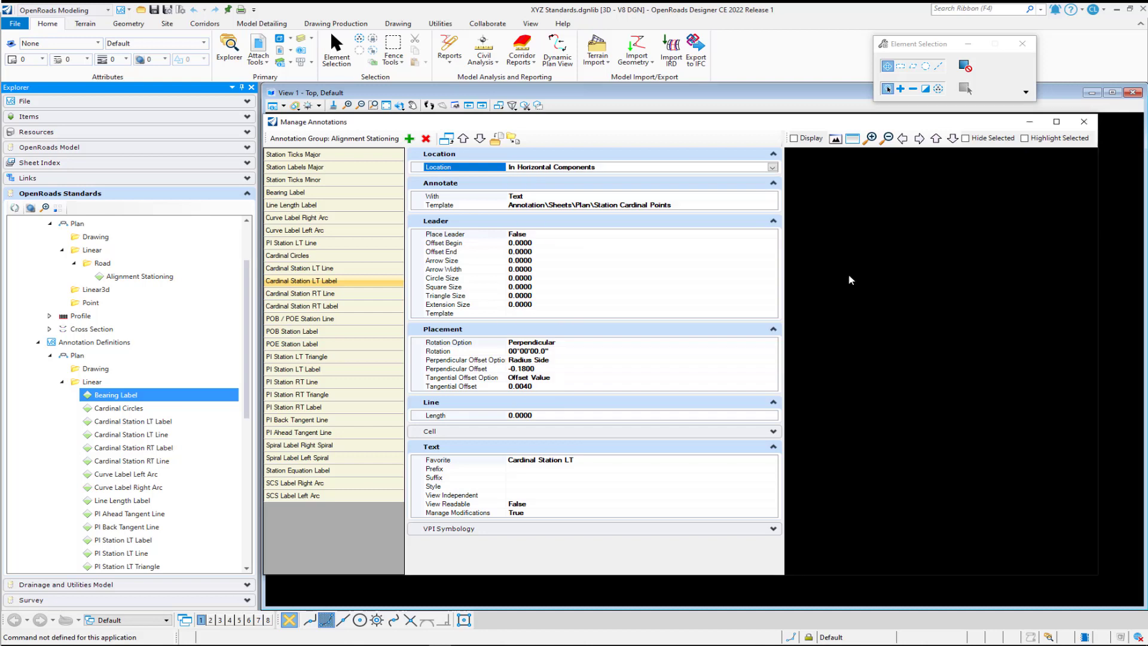
- Look at the settings of the POB Station Label and POE Station Label annotations
click(321, 332)
click(321, 345)
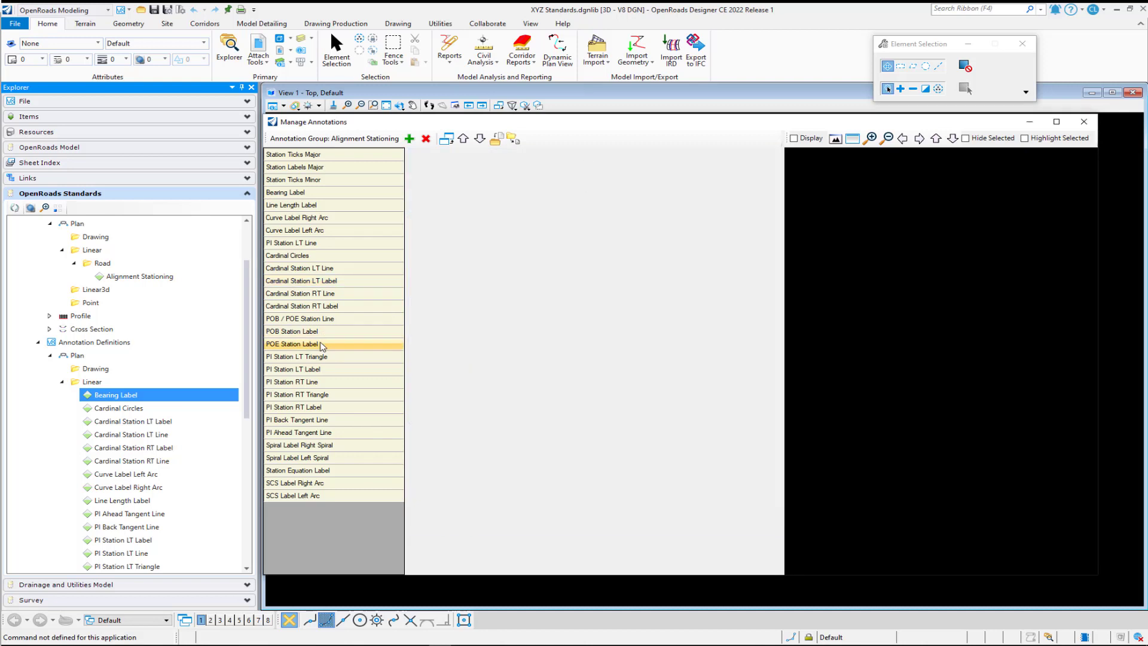